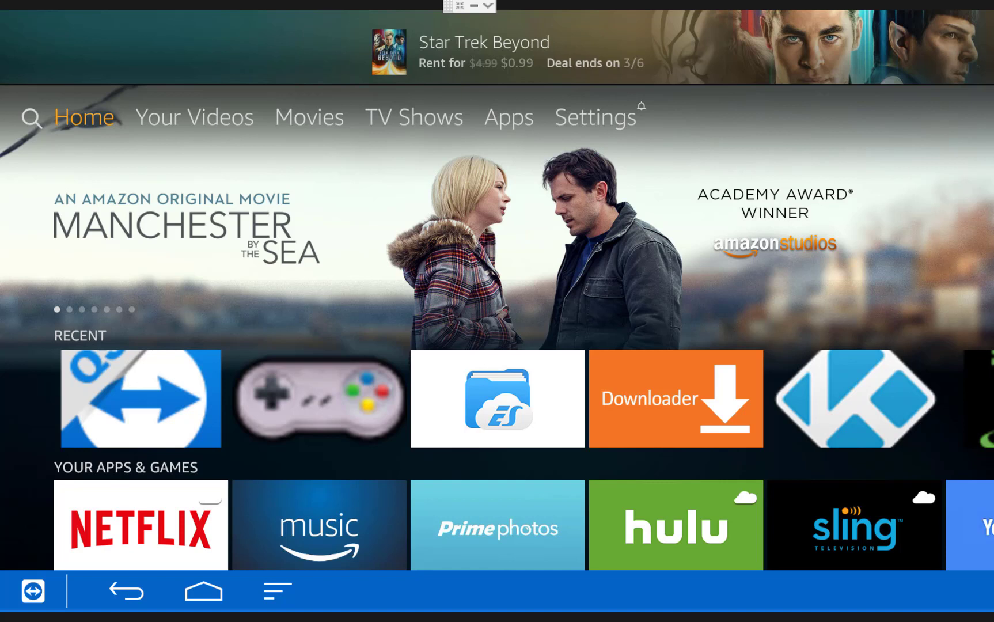
Open the Device section in the Fire TV's Settings
{"action": "key", "text": "Right"}
{"action": "key", "text": "Right"}
{"action": "key", "text": "Right"}
{"action": "key", "text": "Right"}
{"action": "key", "text": "Right"}
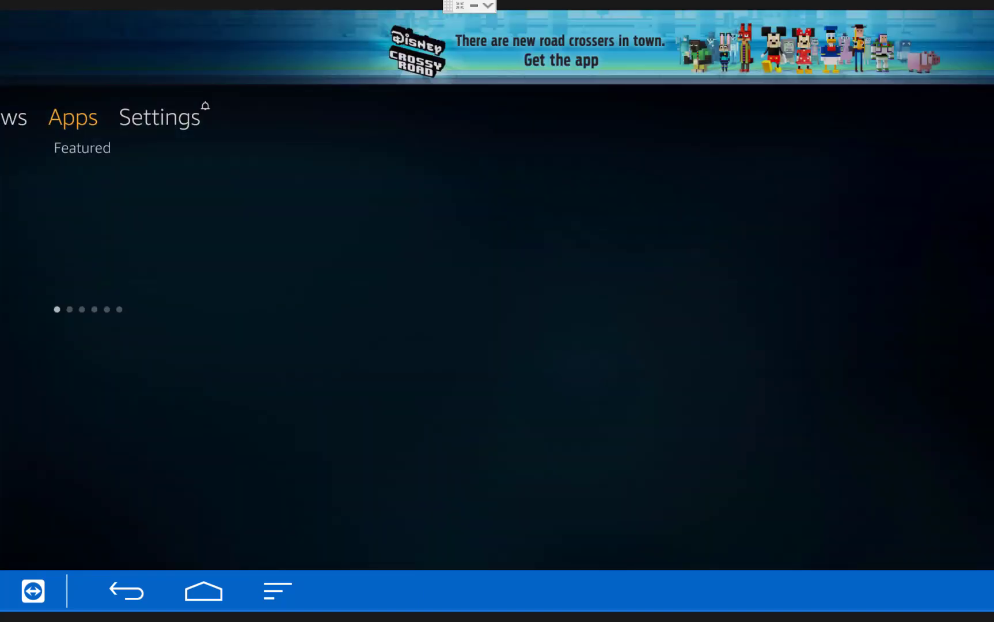
{"action": "key", "text": "Down"}
{"action": "key", "text": "Right"}
{"action": "key", "text": "Right"}
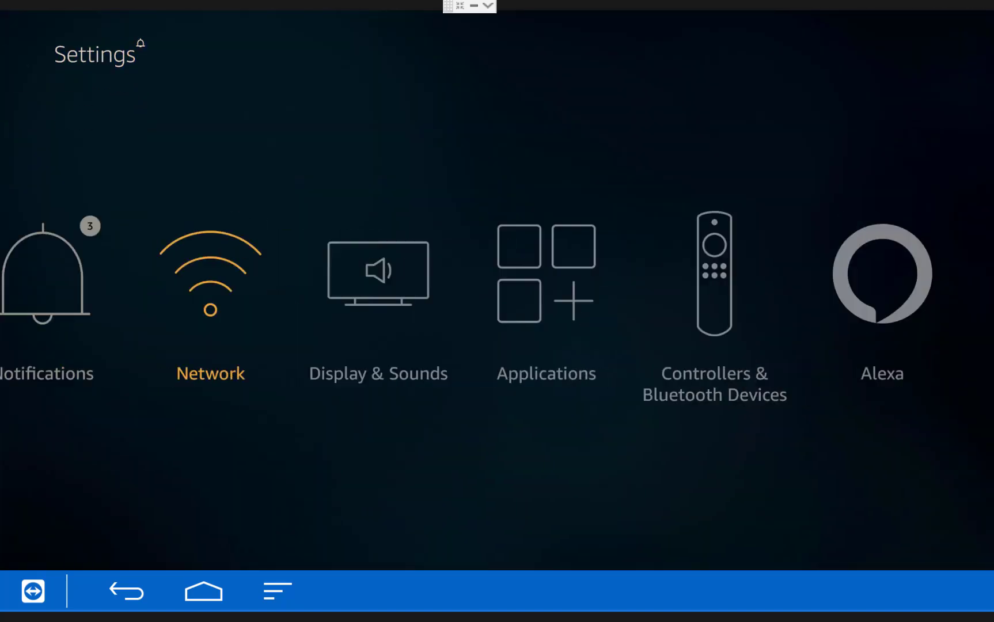
{"action": "key", "text": "Right"}
{"action": "key", "text": "Right"}
{"action": "key", "text": "Right"}
{"action": "key", "text": "Right"}
{"action": "key", "text": "Right"}
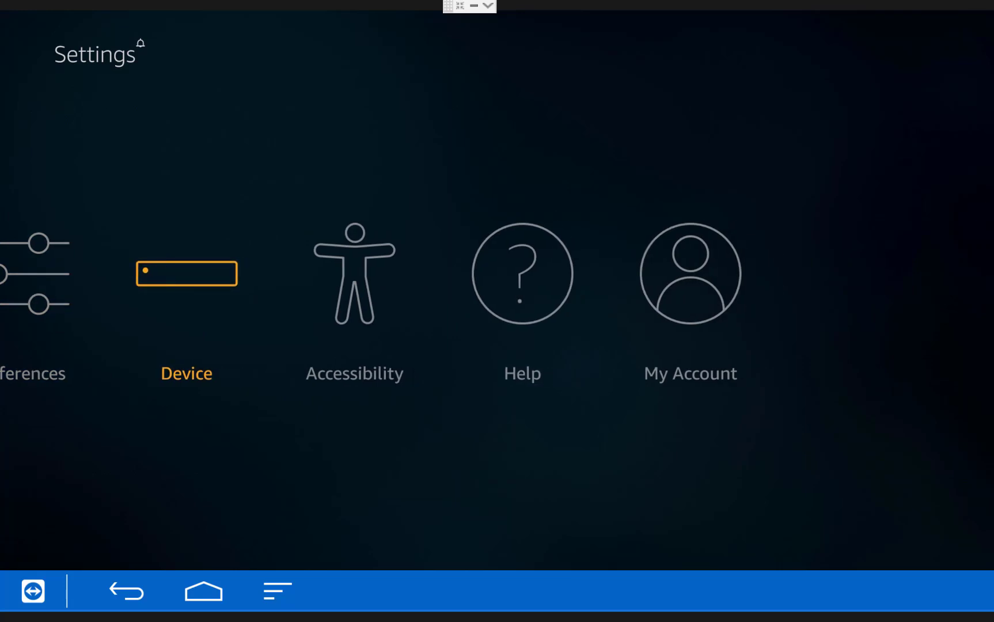
{"action": "key", "text": "Return"}
Open Developer Options and check the ADB debugging and Apps from Unknown Sources settings
{"action": "key", "text": "Down"}
{"action": "key", "text": "Down"}
{"action": "key", "text": "Return"}
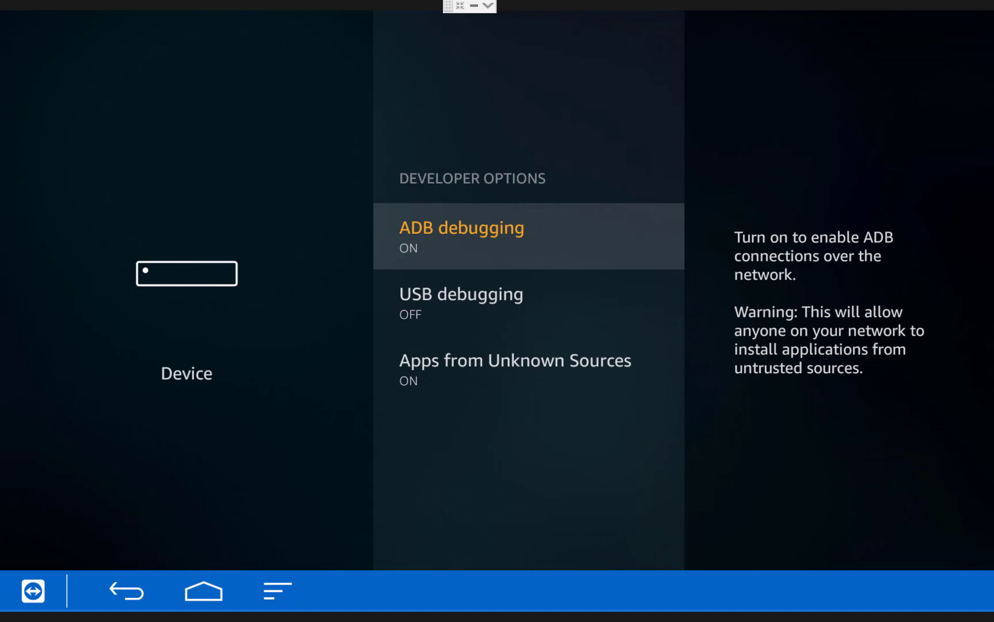
{"action": "key", "text": "Down"}
{"action": "key", "text": "Down"}
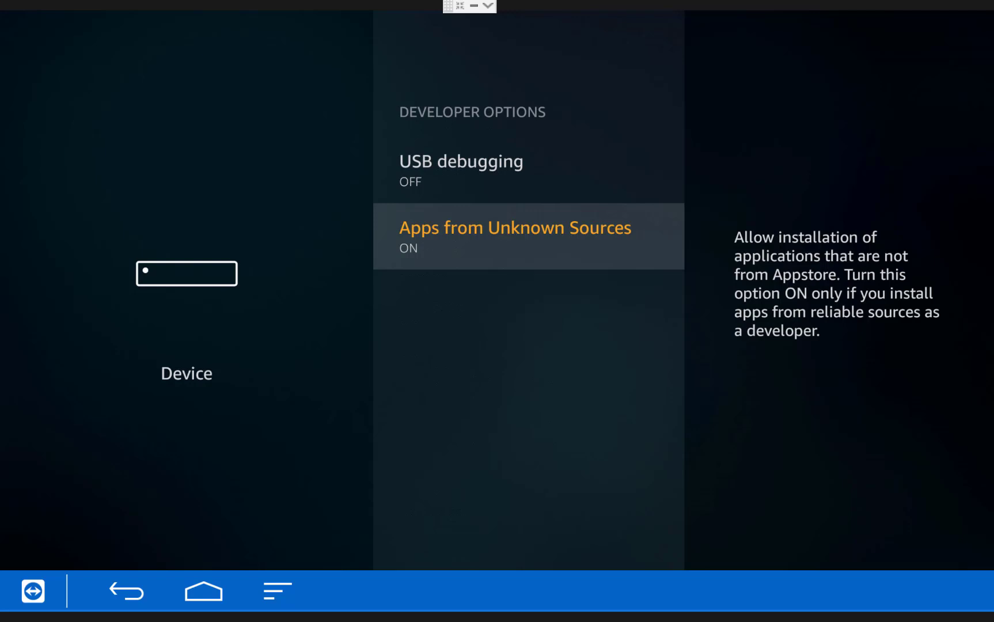
Return to the Device options, open About and go to the Network entry to look up the Fire TV's IP address
{"action": "key", "text": "Escape"}
{"action": "key", "text": "Up"}
{"action": "key", "text": "Up"}
{"action": "key", "text": "Return"}
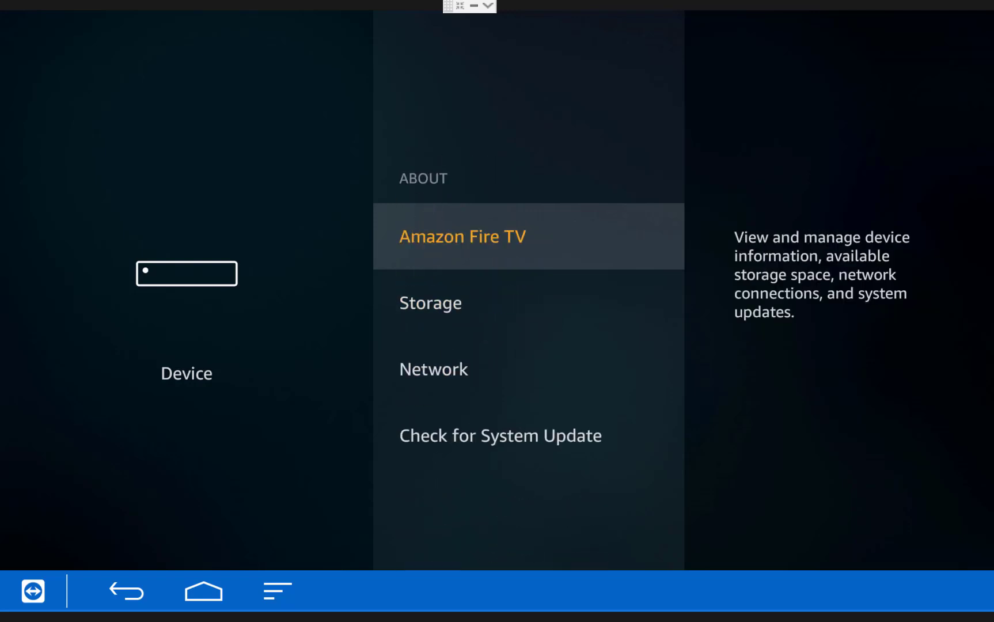
{"action": "key", "text": "Down"}
{"action": "key", "text": "Down"}
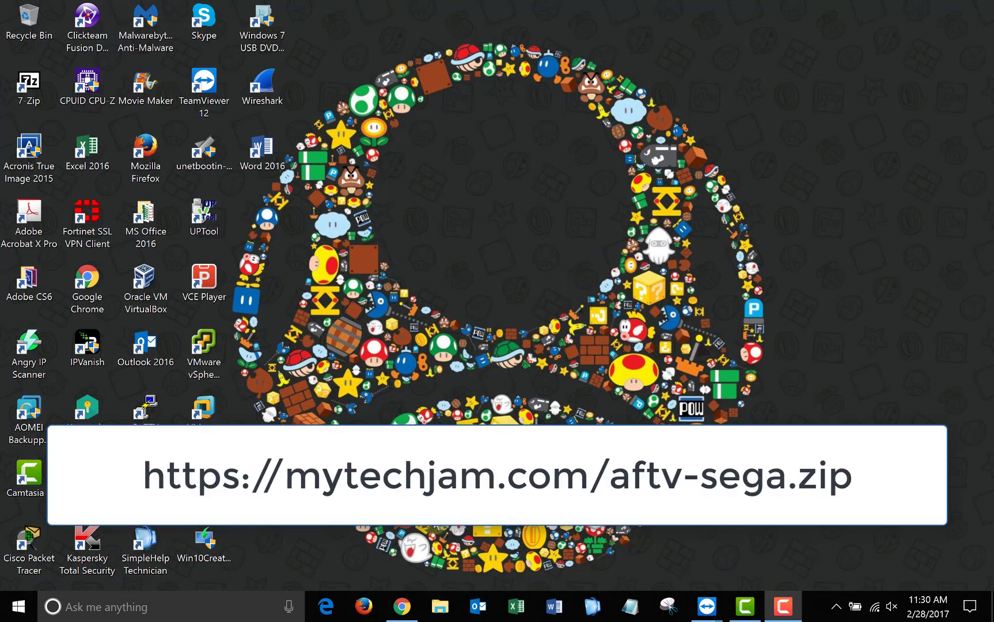
Switch to Google Chrome and download the archive from mytechjam.com/aftv-sega.zip
{"action": "left_click", "coordinate": [397, 604]}
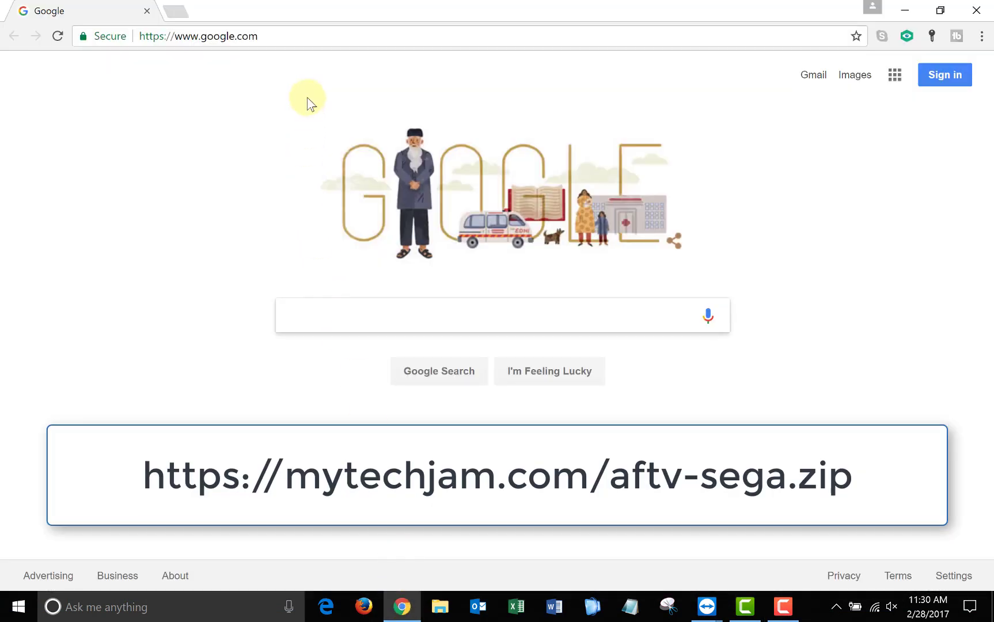
{"action": "left_click", "coordinate": [294, 38]}
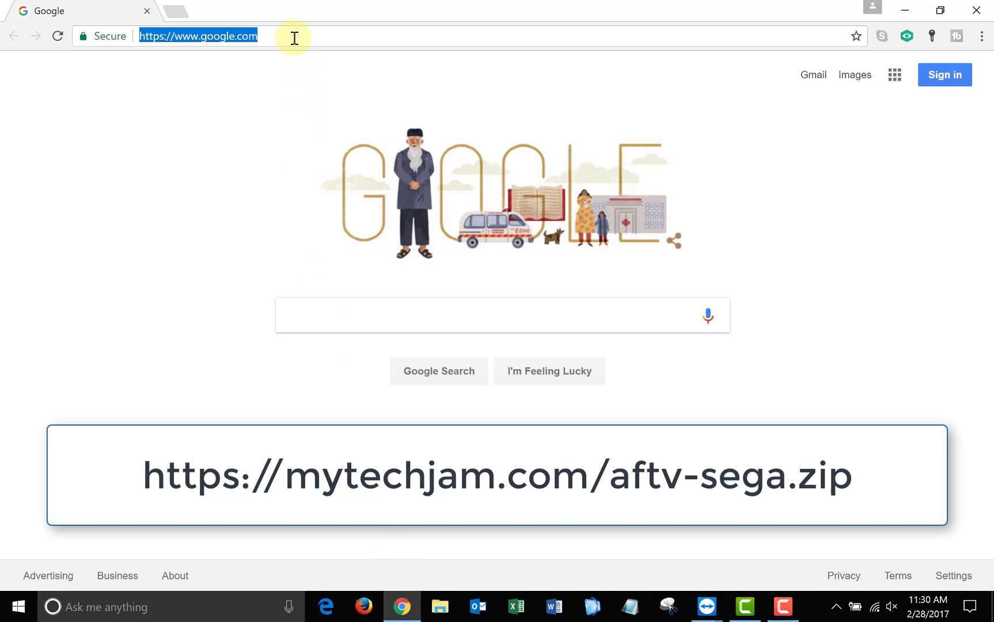
{"action": "type", "text": "mytechjam.com/aftv-sega.zip"}
{"action": "key", "text": "Return"}
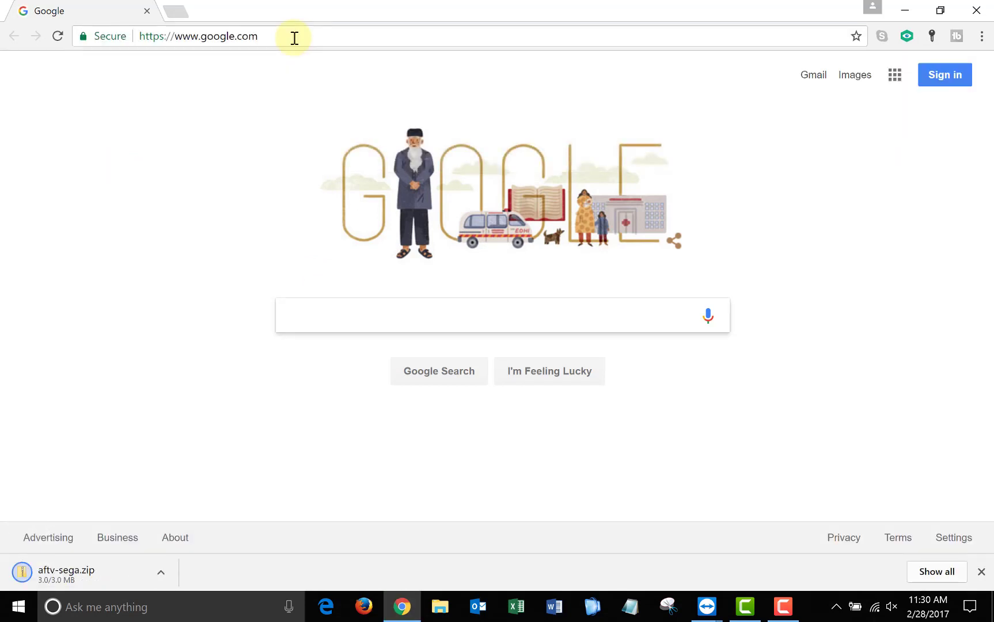
Extract the downloaded aftv-sega.zip to the suggested aftv-sega folder in Downloads and open the inner aftv-sega folder
{"action": "left_click", "coordinate": [160, 580]}
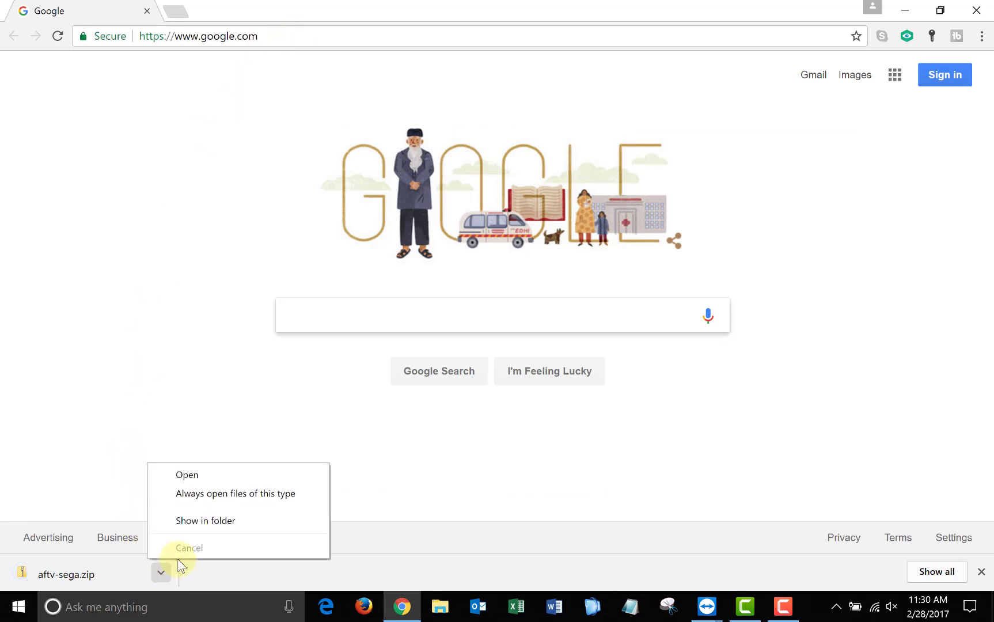
{"action": "left_click", "coordinate": [206, 522]}
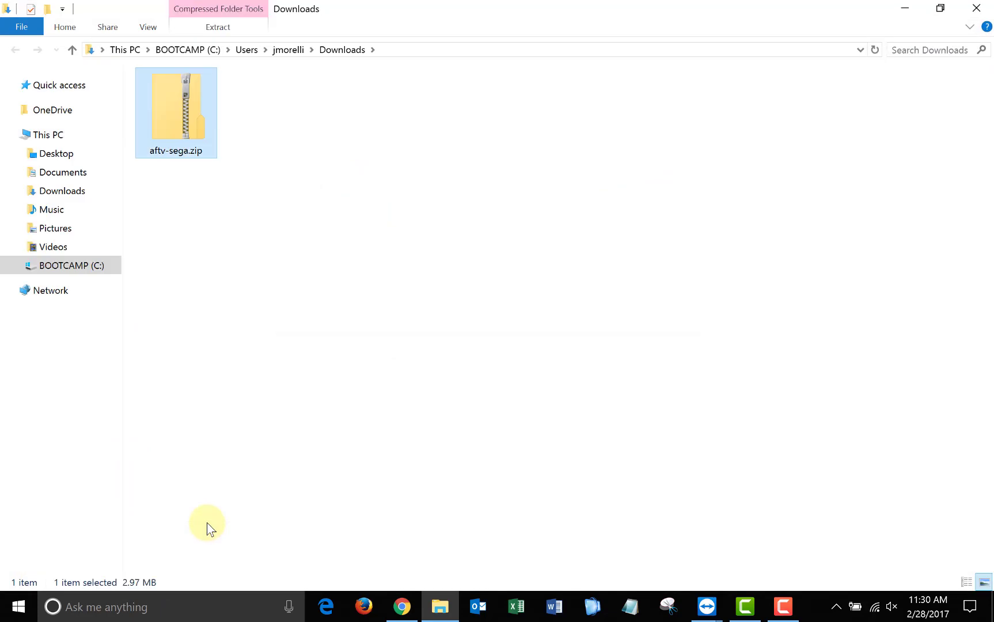
{"action": "right_click", "coordinate": [166, 138]}
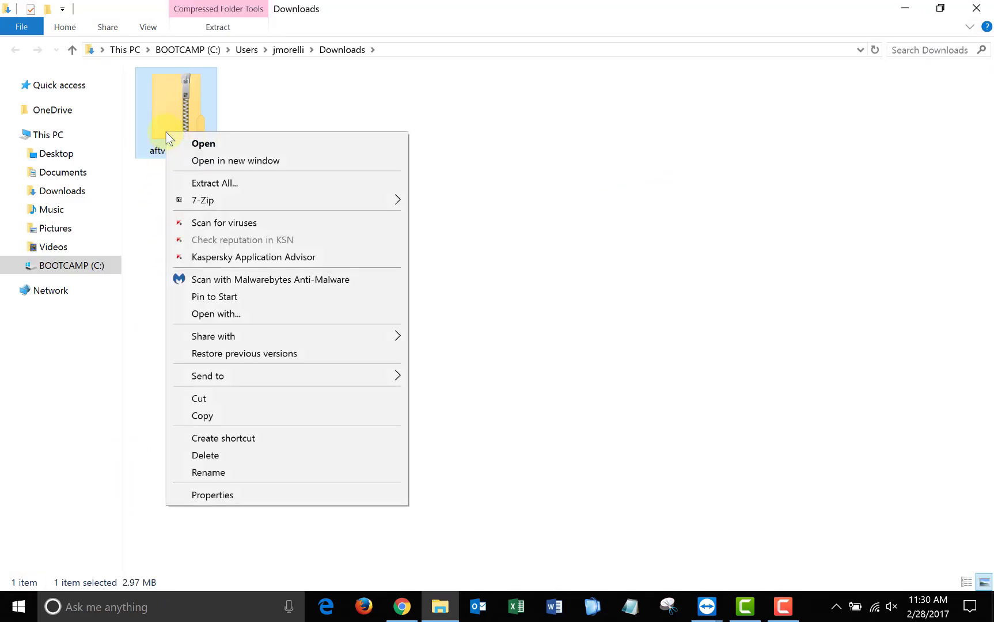
{"action": "left_click", "coordinate": [202, 180]}
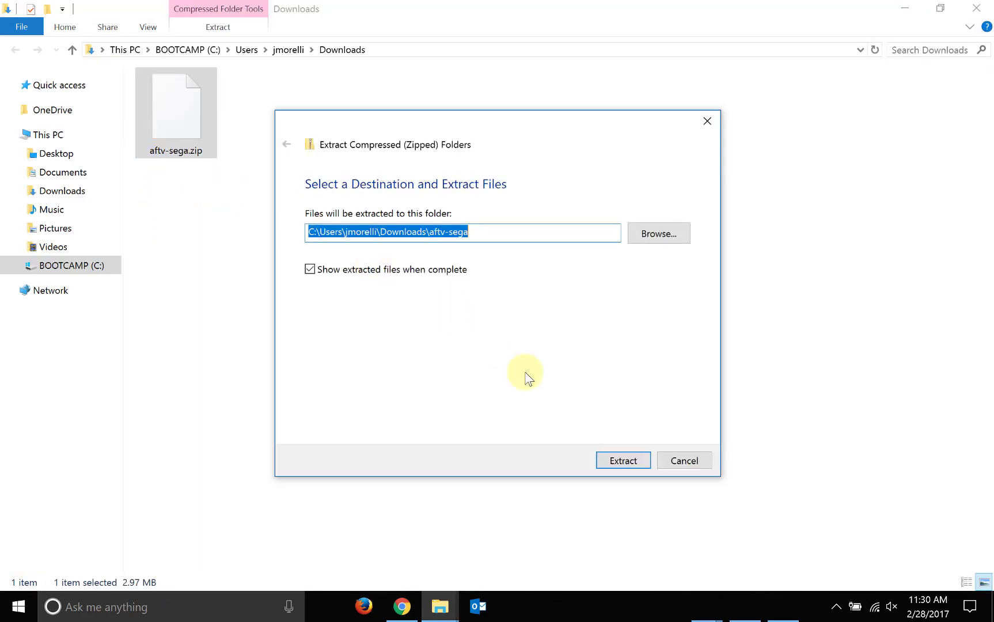
{"action": "left_click", "coordinate": [612, 465]}
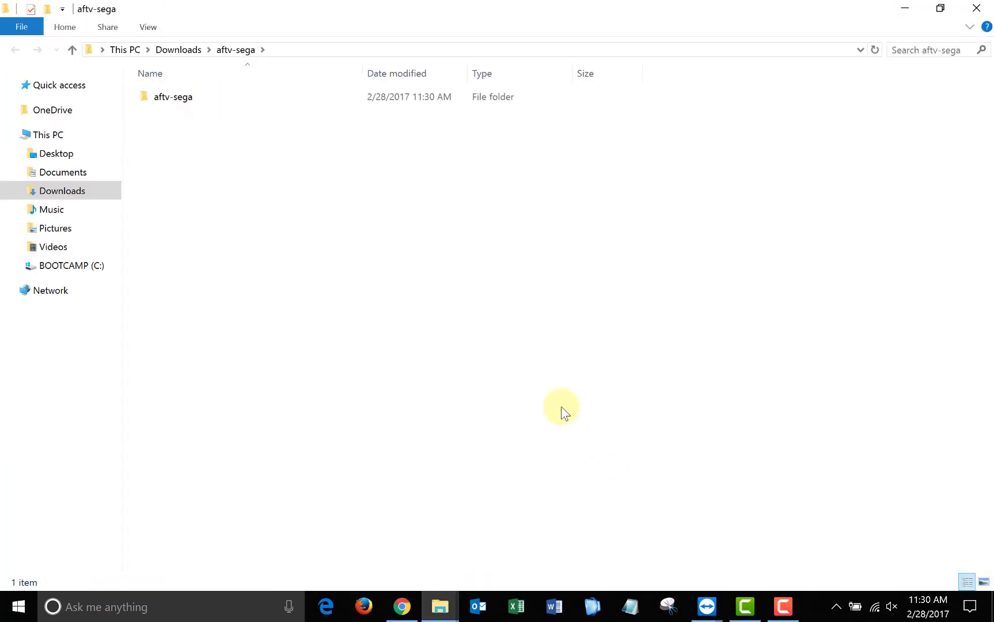
{"action": "double_click", "coordinate": [244, 100]}
Look through the contents of the Emulators and ROMS-SEGA folders, returning to the inner aftv-sega folder
{"action": "double_click", "coordinate": [246, 114]}
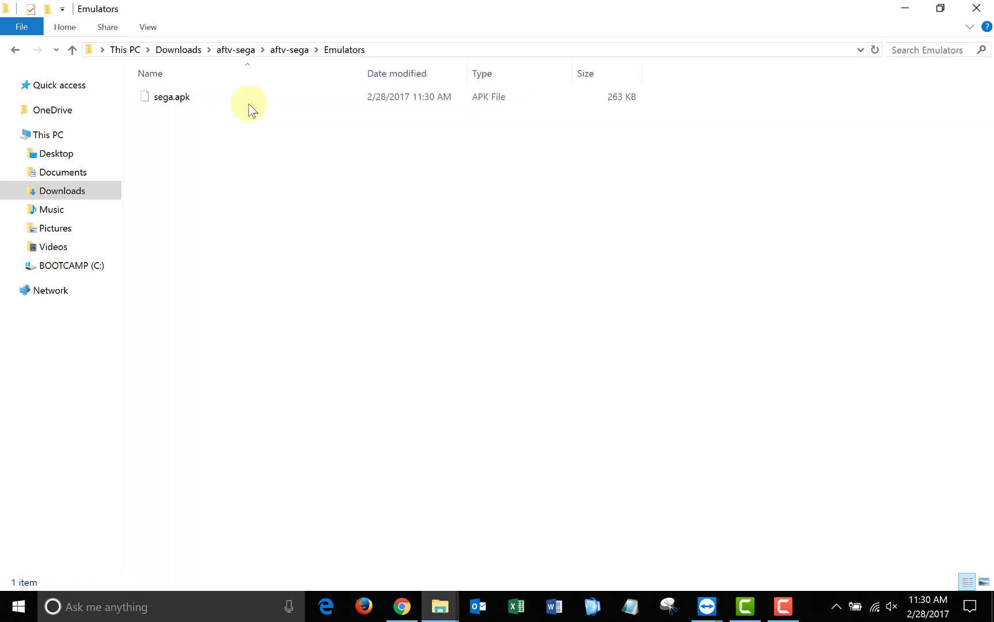
{"action": "left_click", "coordinate": [282, 54]}
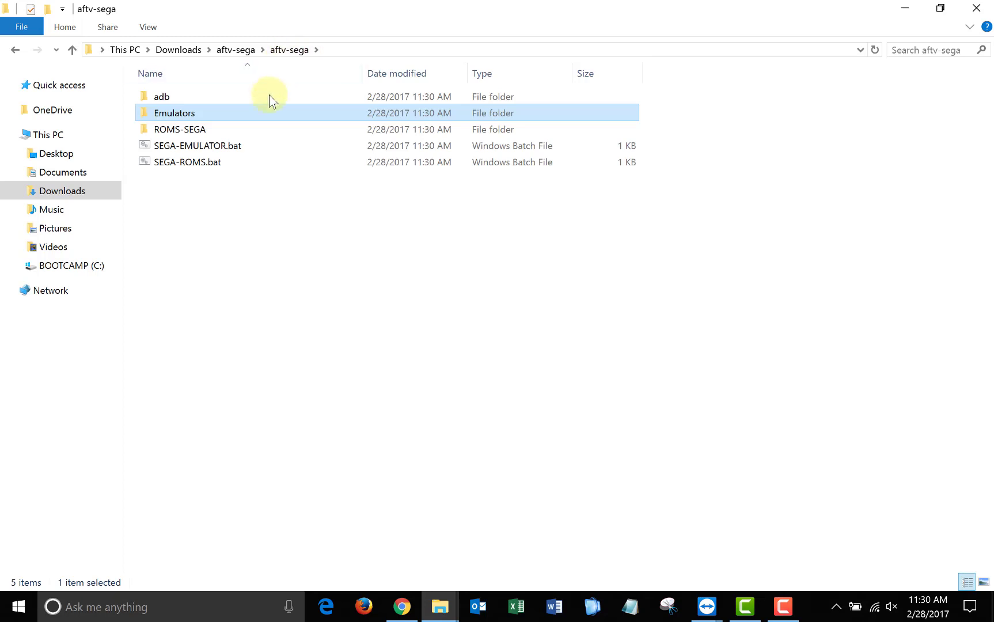
{"action": "double_click", "coordinate": [267, 131]}
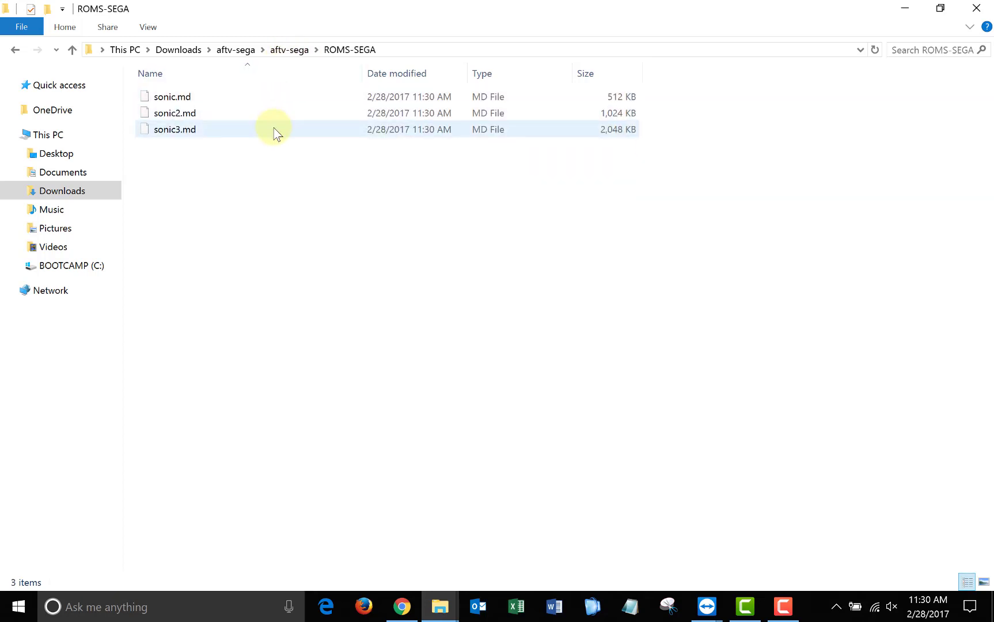
{"action": "left_click", "coordinate": [290, 52]}
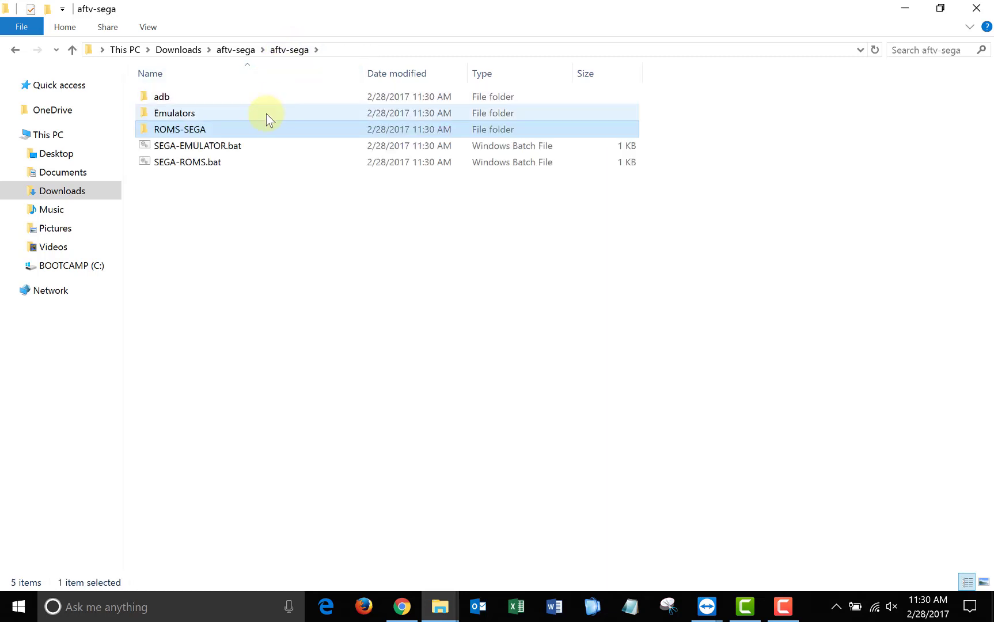
Run SEGA-EMULATOR.bat despite the security warnings and enter 192.168.1.243 as the Fire TV's IP address
{"action": "double_click", "coordinate": [267, 152]}
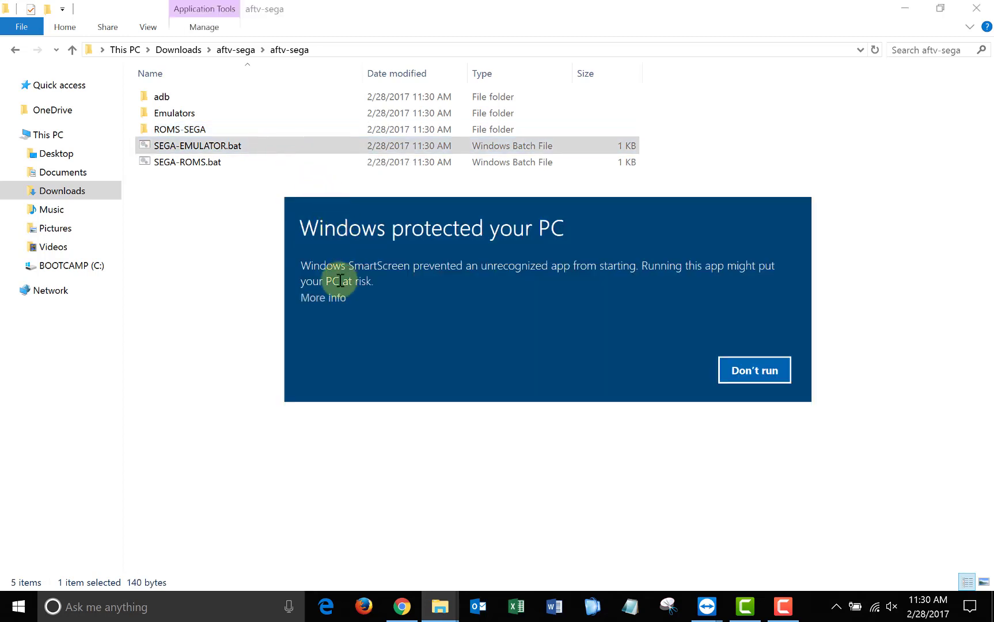
{"action": "left_click", "coordinate": [325, 298]}
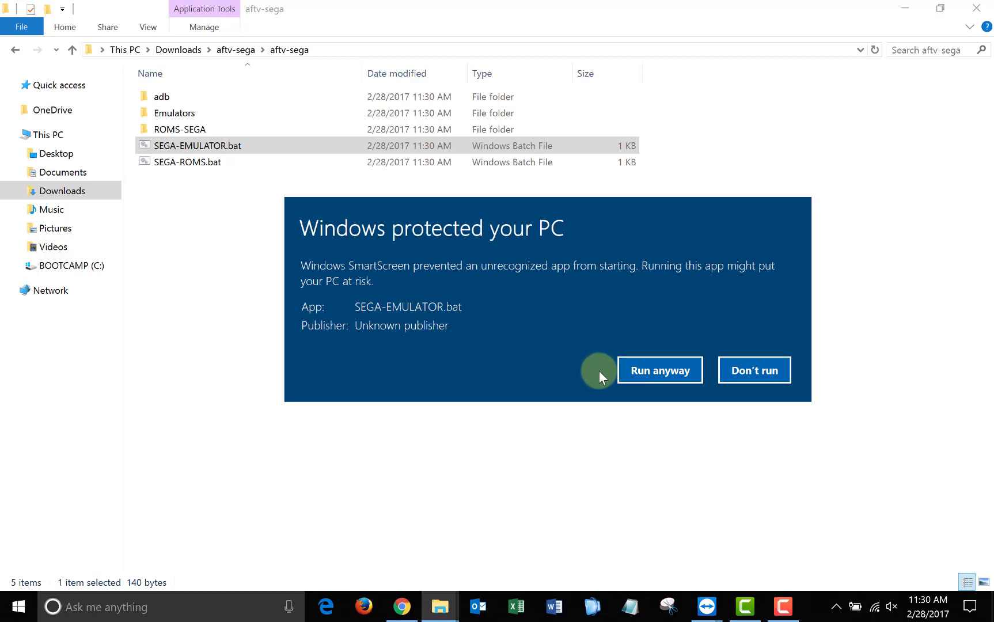
{"action": "left_click", "coordinate": [643, 372]}
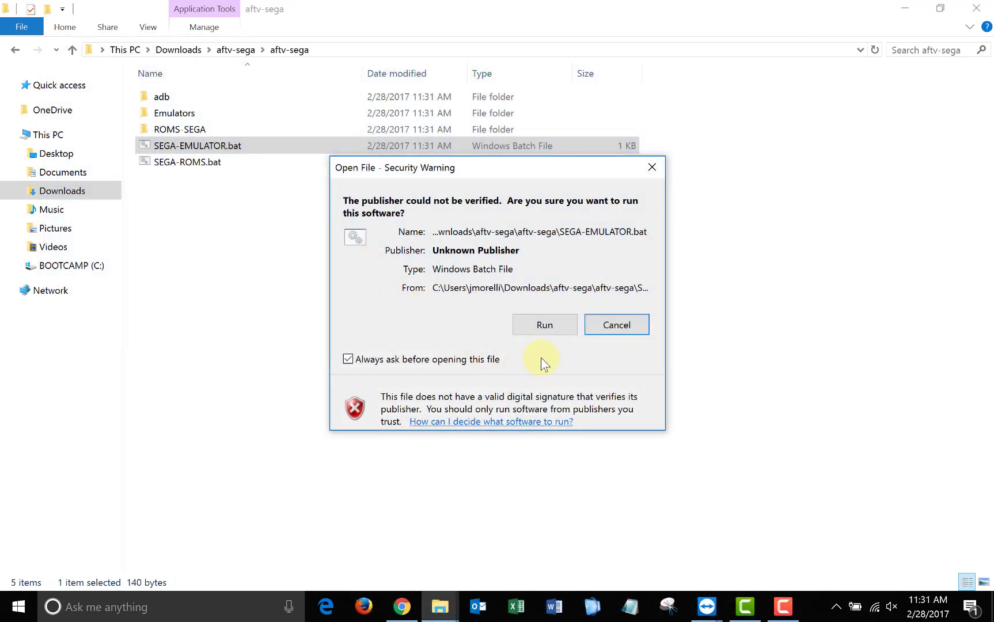
{"action": "left_click", "coordinate": [540, 327]}
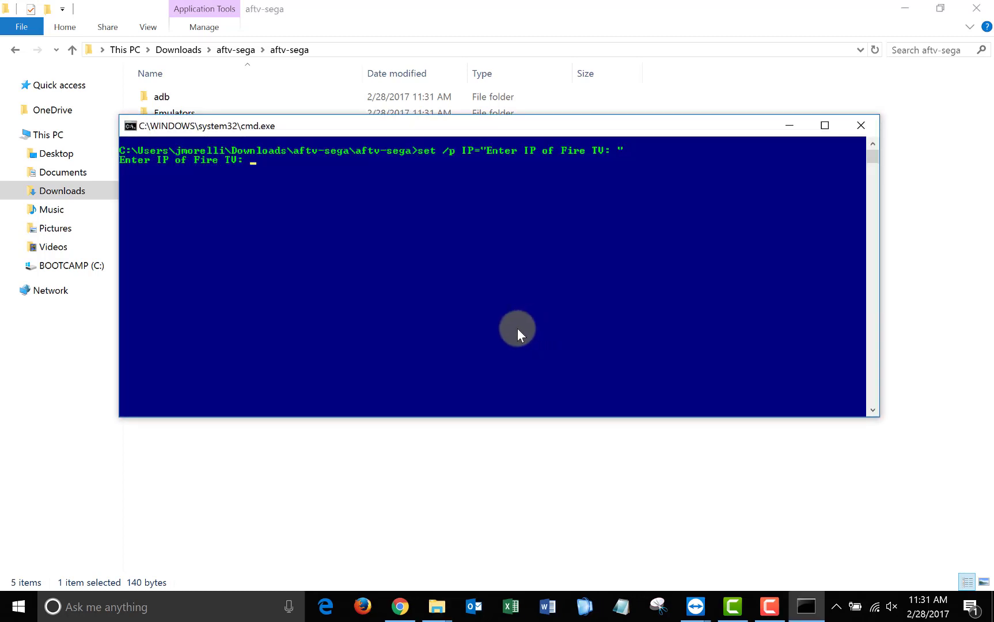
{"action": "type", "text": "192.168.1.243"}
{"action": "key", "text": "Return"}
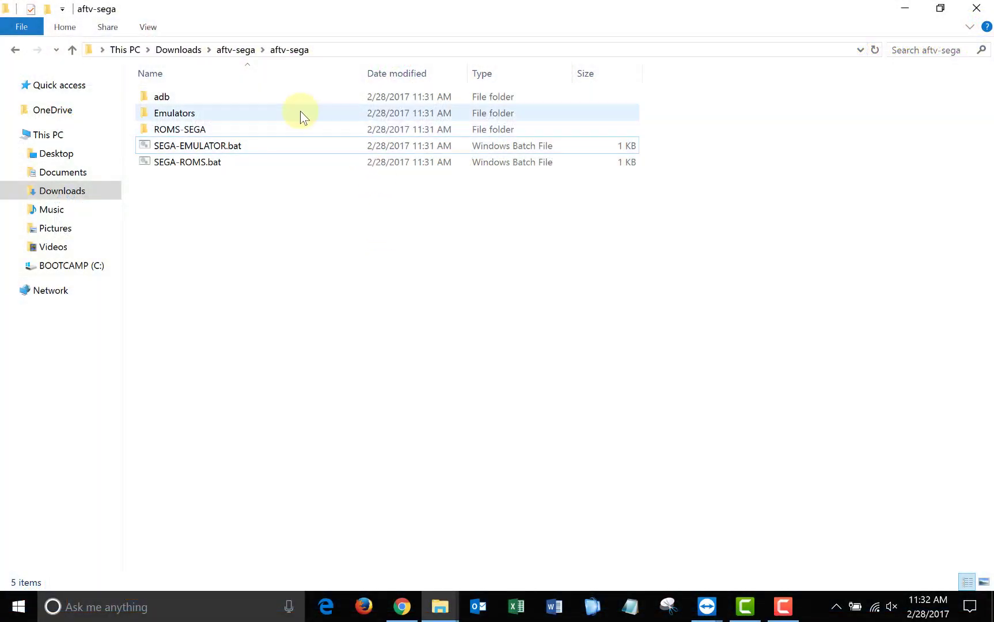
Run SEGA-ROMS.bat despite the SmartScreen warning and enter 192.168.1.243 as the Fire TV's IP address
{"action": "mouse_move", "coordinate": [236, 131]}
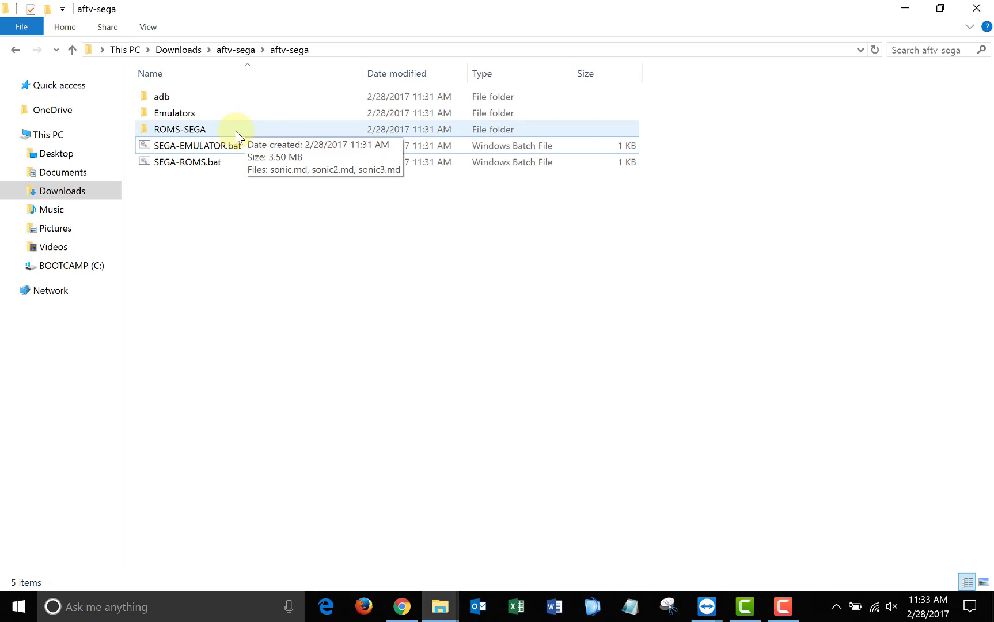
{"action": "double_click", "coordinate": [249, 163]}
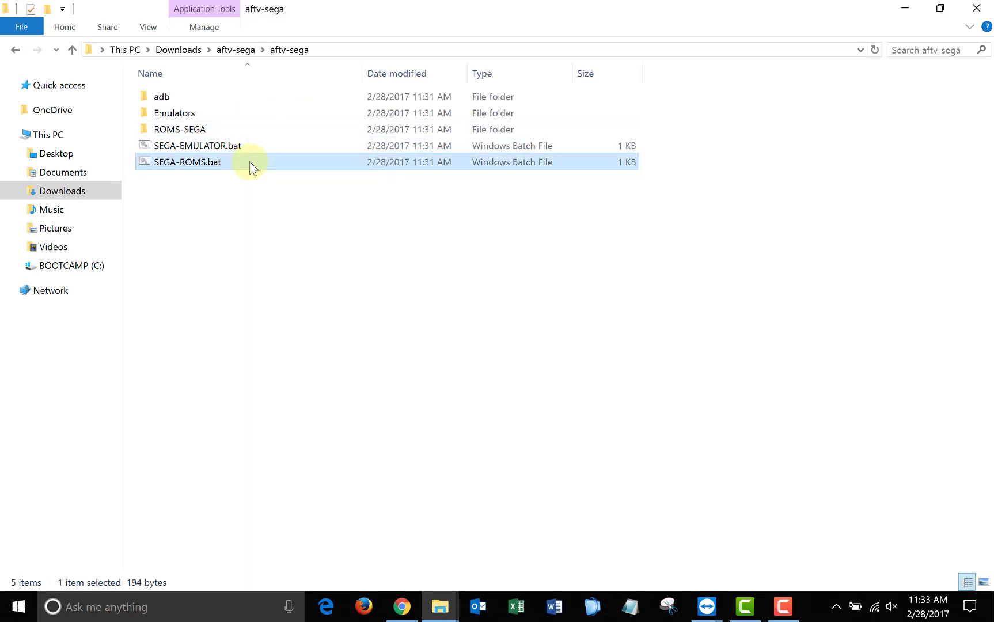
{"action": "left_click", "coordinate": [330, 298]}
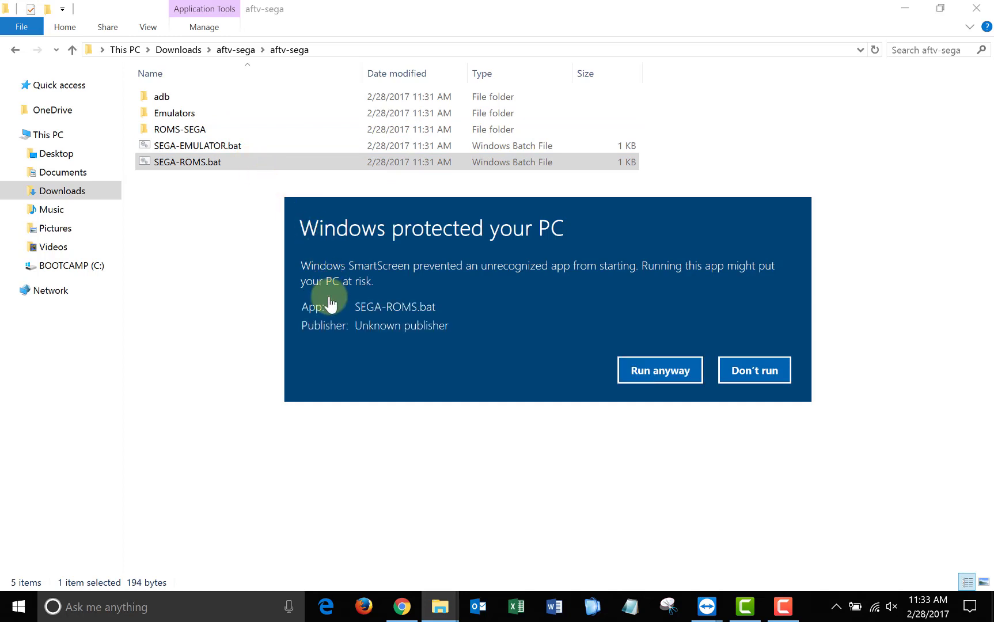
{"action": "left_click", "coordinate": [650, 377]}
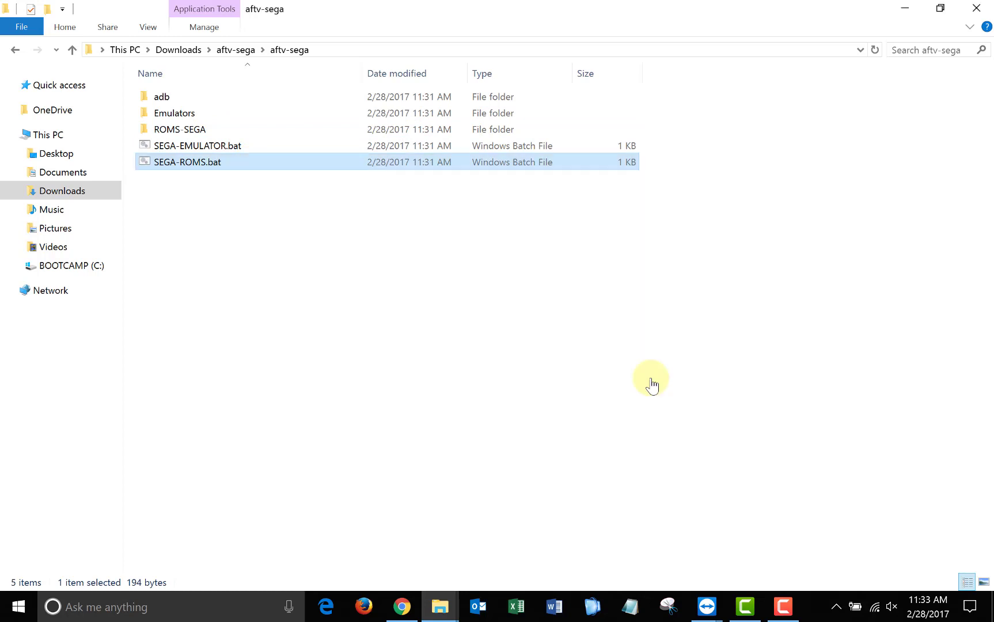
{"action": "type", "text": "192.168.1.243"}
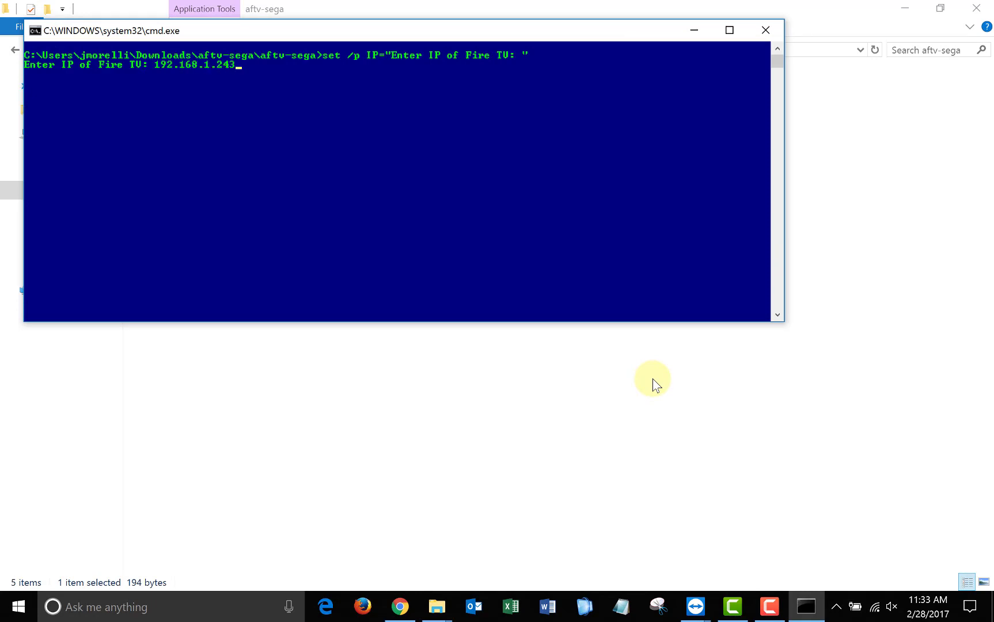
{"action": "key", "text": "Return"}
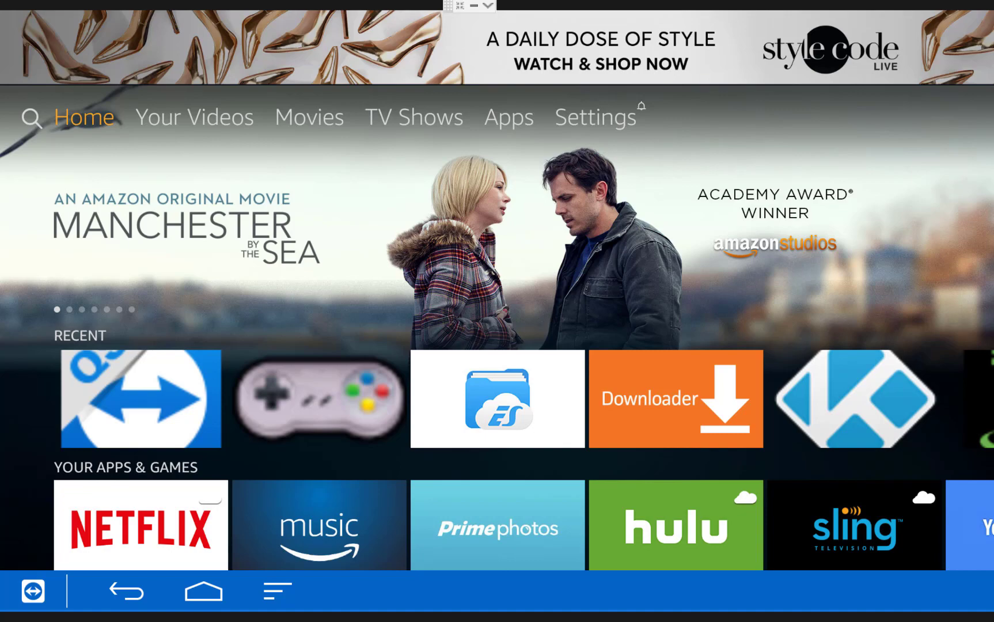
Switch back to the Fire TV home screen and open the full library of apps and games
{"action": "key", "text": "Down"}
{"action": "key", "text": "Down"}
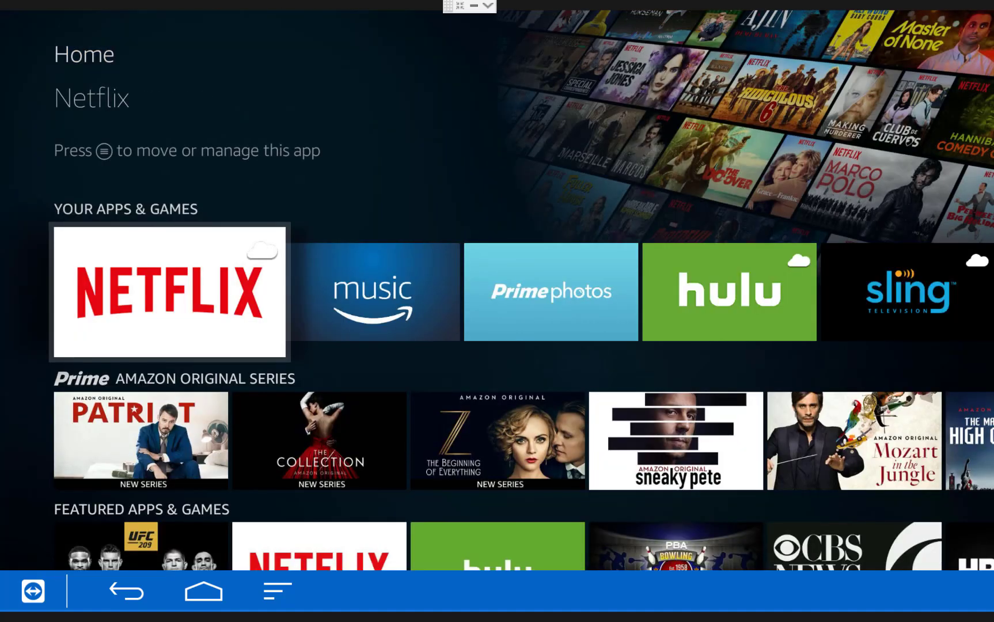
{"action": "key", "text": "Right"}
{"action": "key", "text": "Right"}
{"action": "key", "text": "Right"}
{"action": "key", "text": "Right"}
{"action": "key", "text": "Right"}
{"action": "key", "text": "Right"}
{"action": "key", "text": "Right"}
{"action": "key", "text": "Right"}
{"action": "key", "text": "Right"}
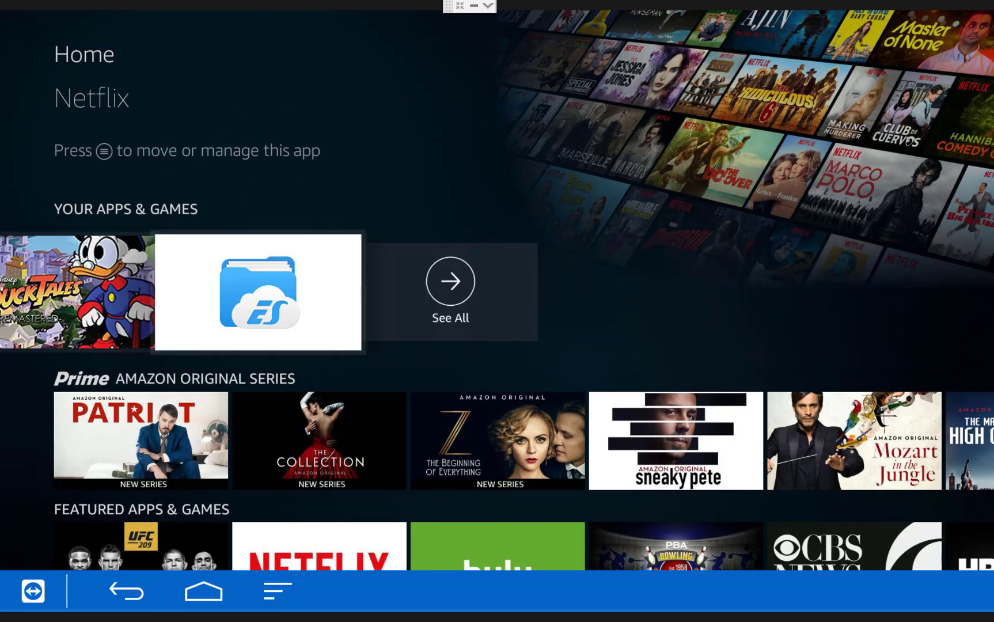
{"action": "key", "text": "Right"}
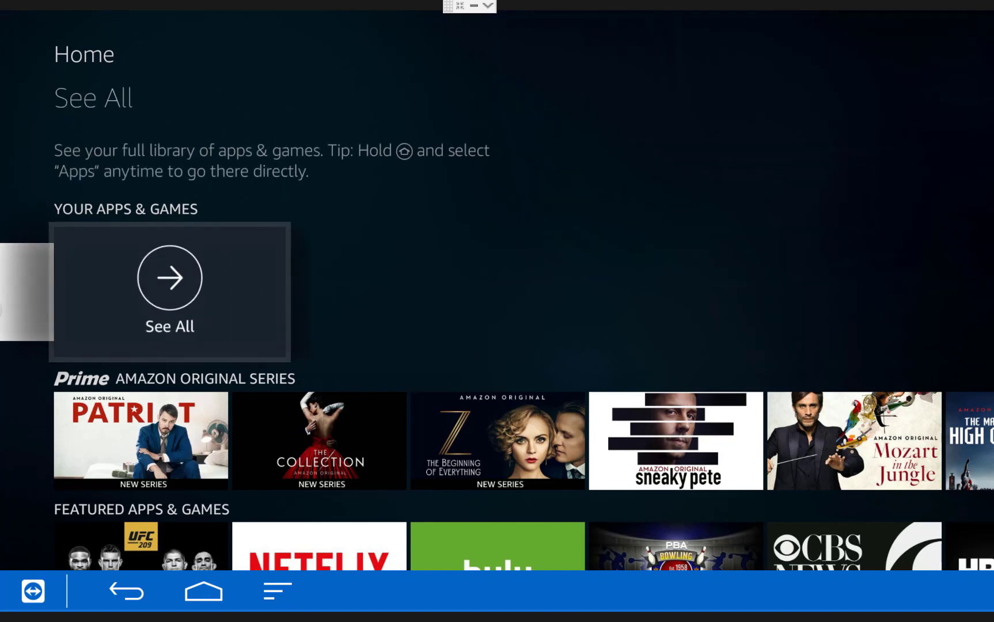
{"action": "key", "text": "Return"}
Find the newly installed Sega emulator, shown with the dark gamepad icon, at the end of the library and launch it
{"action": "key", "text": "Down"}
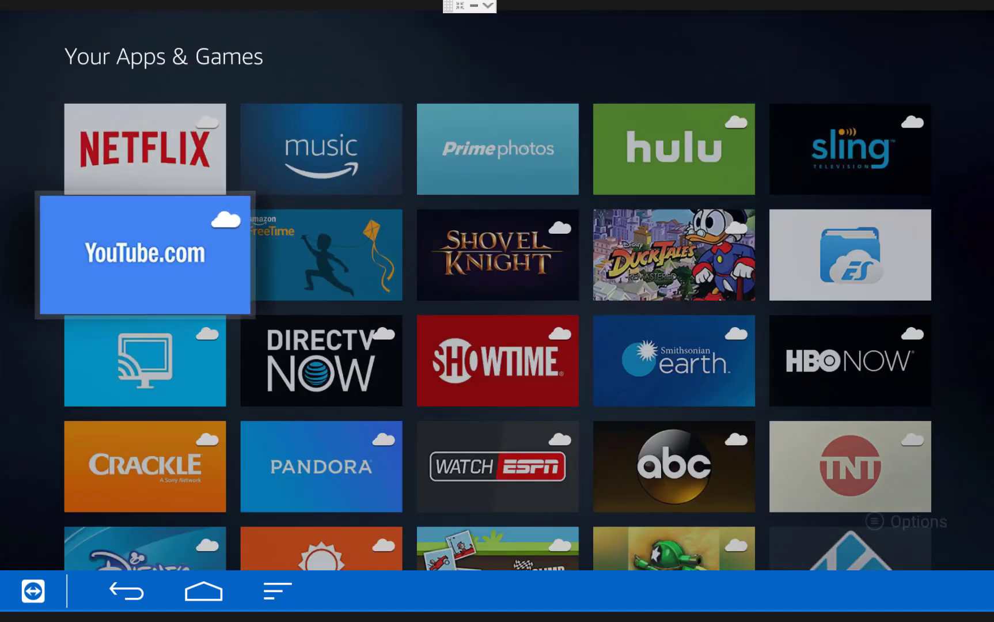
{"action": "key", "text": "Down"}
{"action": "key", "text": "Down"}
{"action": "key", "text": "Down"}
{"action": "key", "text": "Down"}
{"action": "key", "text": "Down"}
{"action": "key", "text": "Down"}
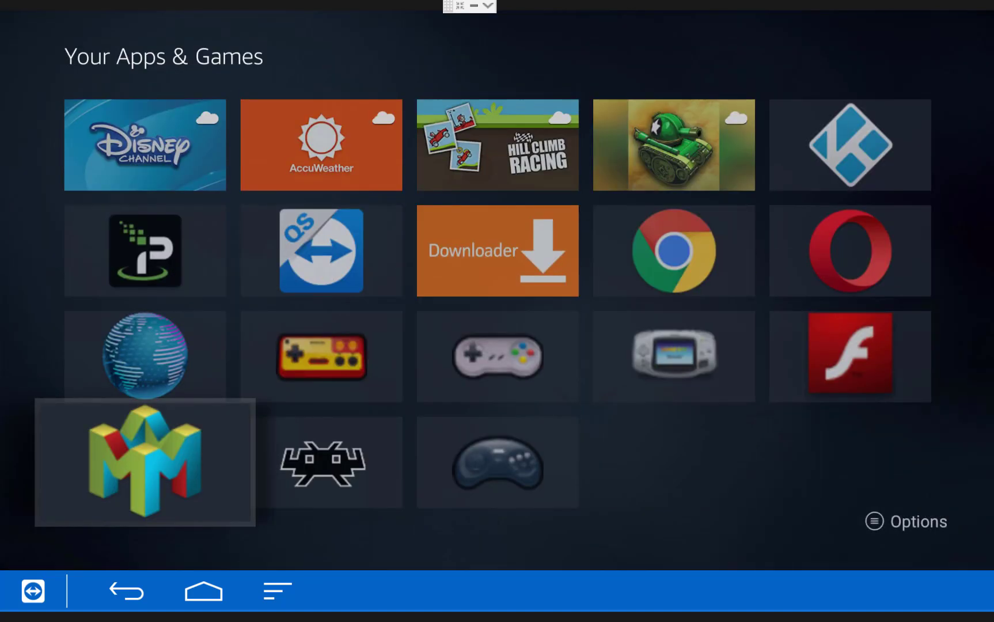
{"action": "key", "text": "Right"}
{"action": "key", "text": "Right"}
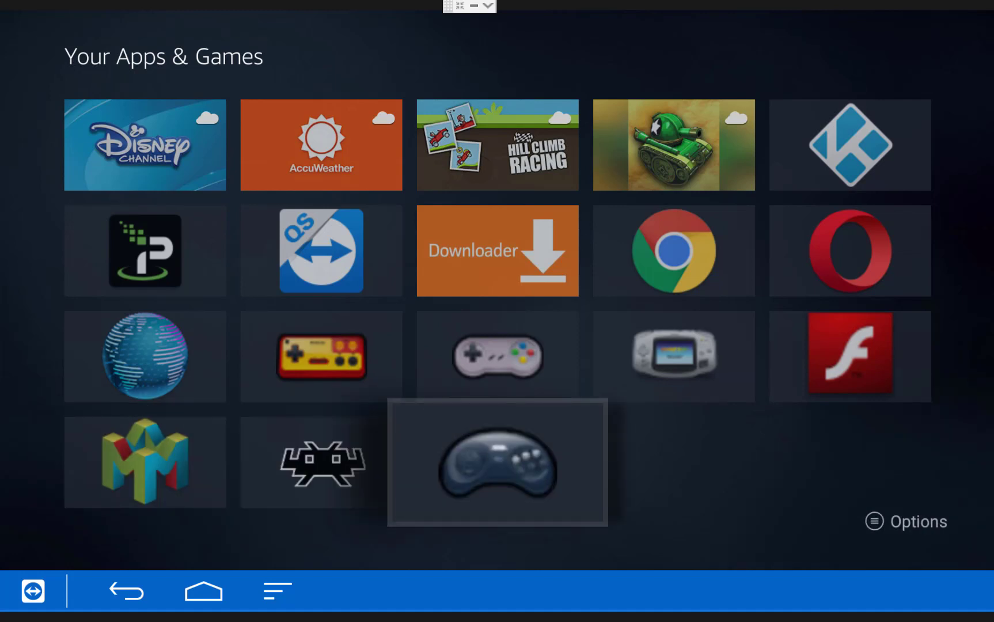
{"action": "key", "text": "Return"}
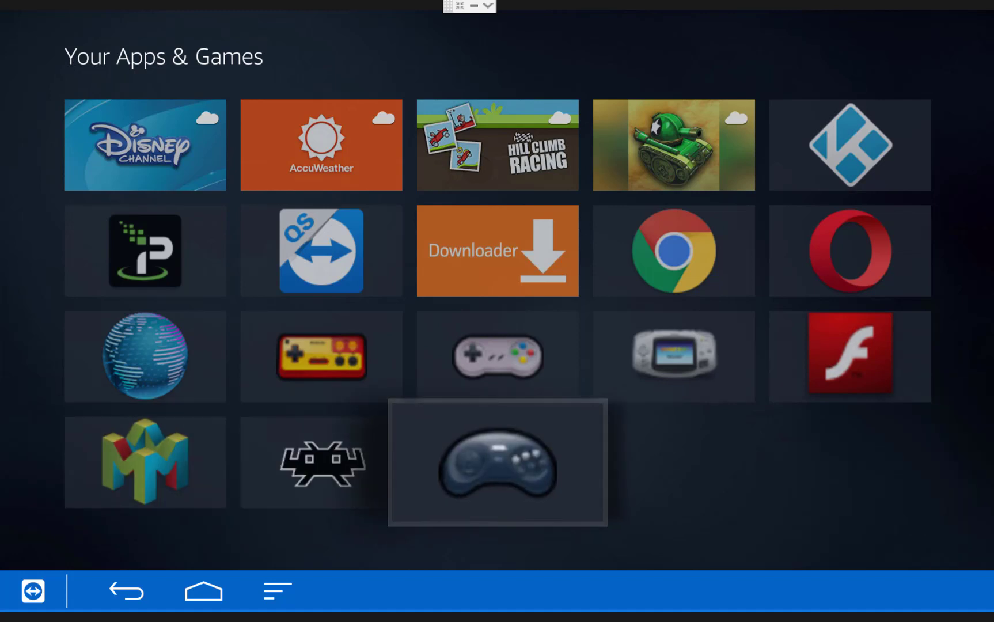
Open the ROMS-SEGA folder in /sdcard and load the sonic.md game
{"action": "key", "text": "Down"}
{"action": "key", "text": "Down"}
{"action": "key", "text": "Down"}
{"action": "key", "text": "Down"}
{"action": "key", "text": "Down"}
{"action": "key", "text": "Down"}
{"action": "key", "text": "Down"}
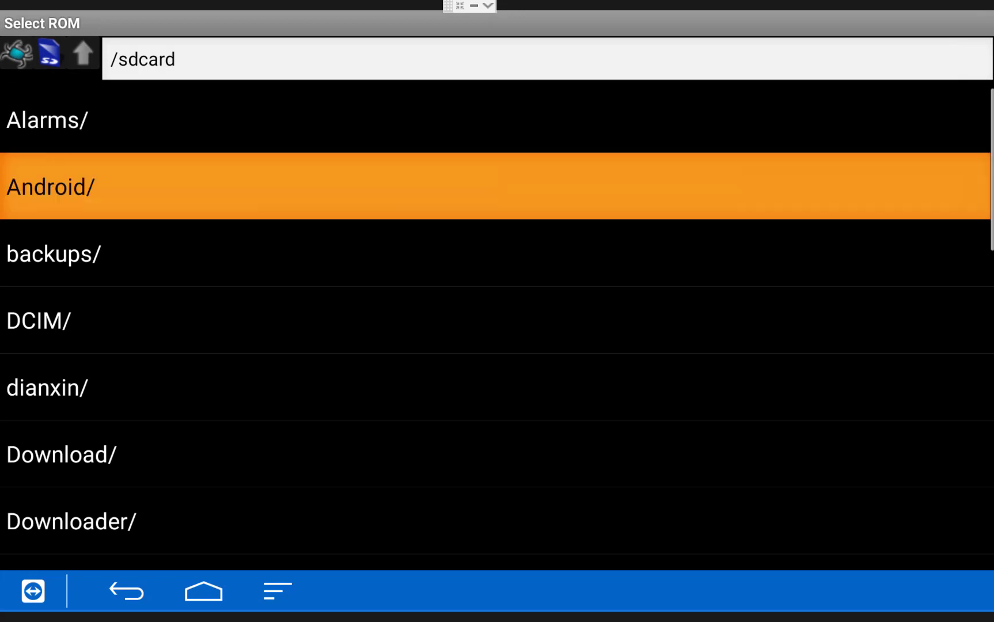
{"action": "key", "text": "Down"}
{"action": "key", "text": "Down"}
{"action": "key", "text": "Down"}
{"action": "key", "text": "Down"}
{"action": "key", "text": "Down"}
{"action": "key", "text": "Down"}
{"action": "key", "text": "Down"}
{"action": "key", "text": "Down"}
{"action": "key", "text": "Down"}
{"action": "key", "text": "Down"}
{"action": "key", "text": "Down"}
{"action": "key", "text": "Return"}
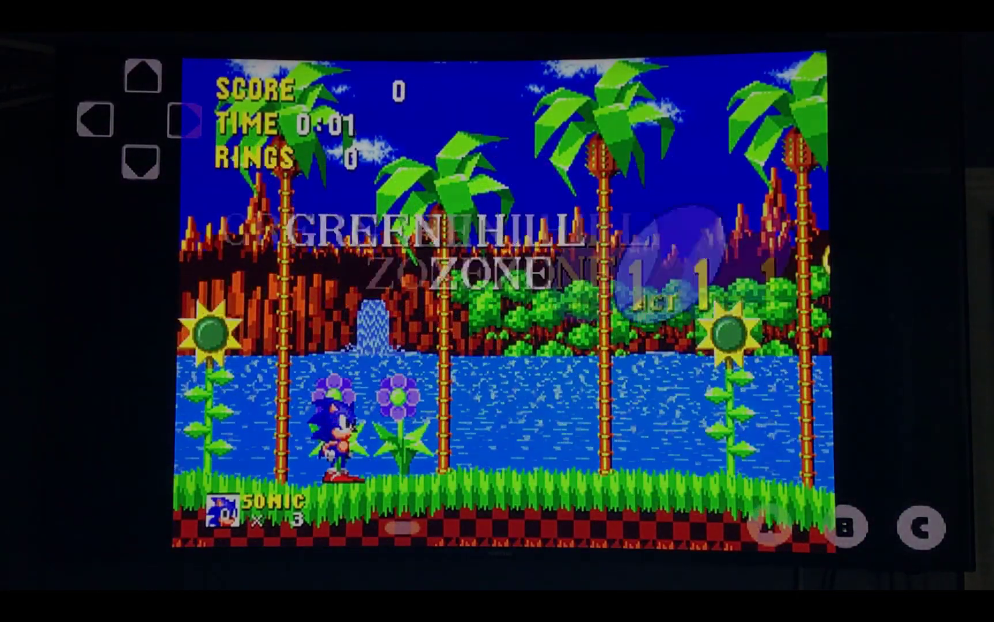
Play the beginning of Green Hill Zone, making Sonic run forward and jump
{"action": "key", "text": "Right"}
{"action": "key", "text": "a"}
{"action": "key", "text": "a"}
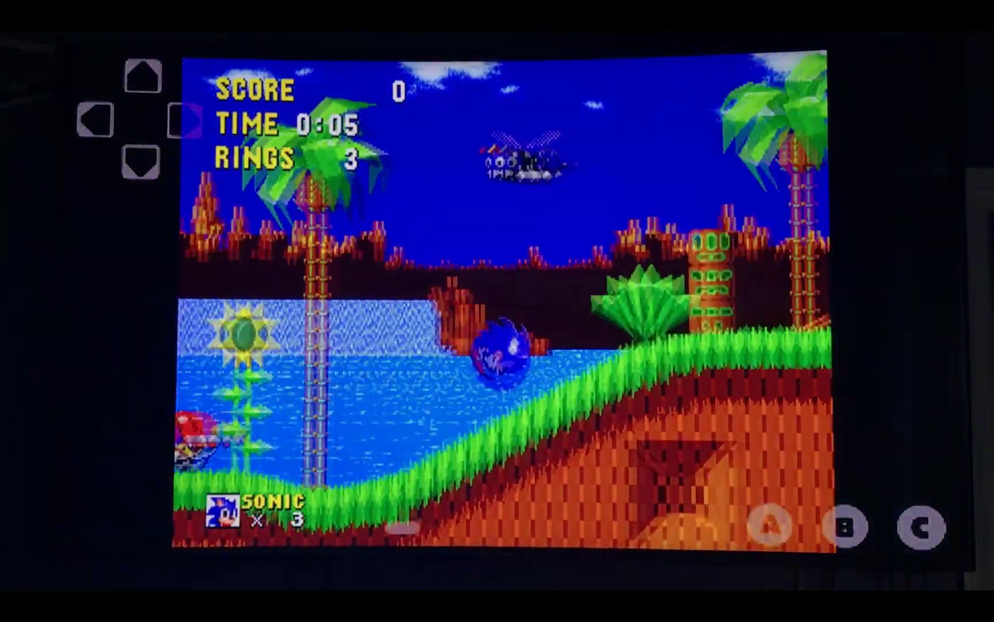
{"action": "key", "text": "a"}
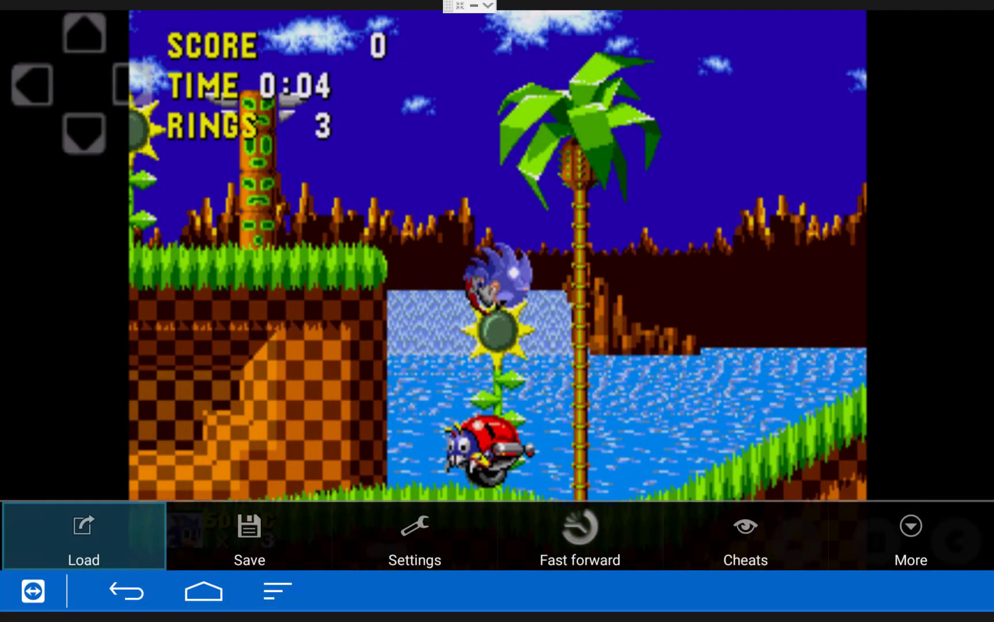
Open the key mappings in the emulator's input settings
{"action": "key", "text": "Right"}
{"action": "key", "text": "Right"}
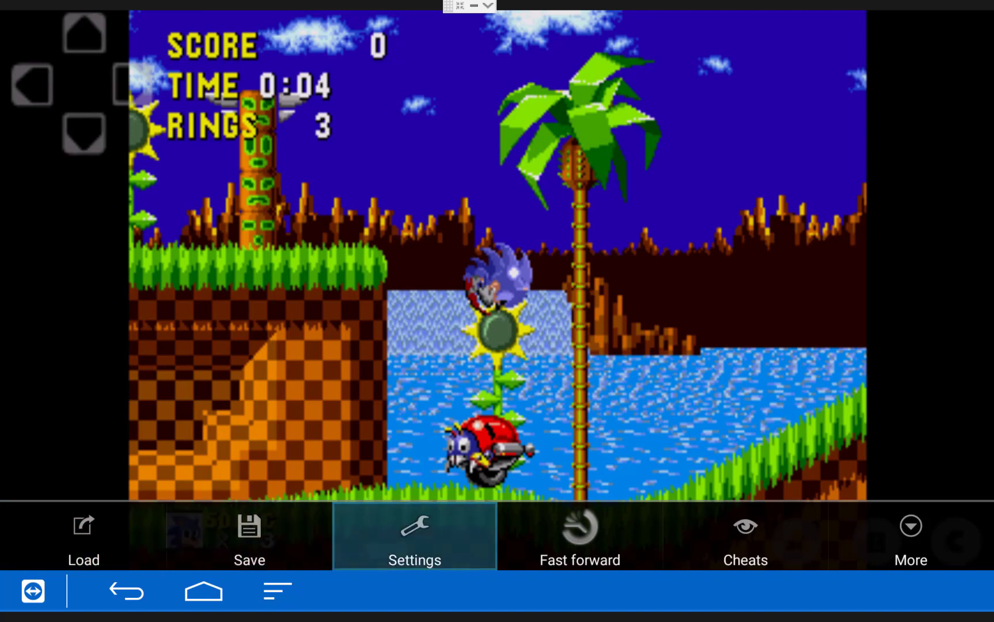
{"action": "key", "text": "Return"}
{"action": "key", "text": "Down"}
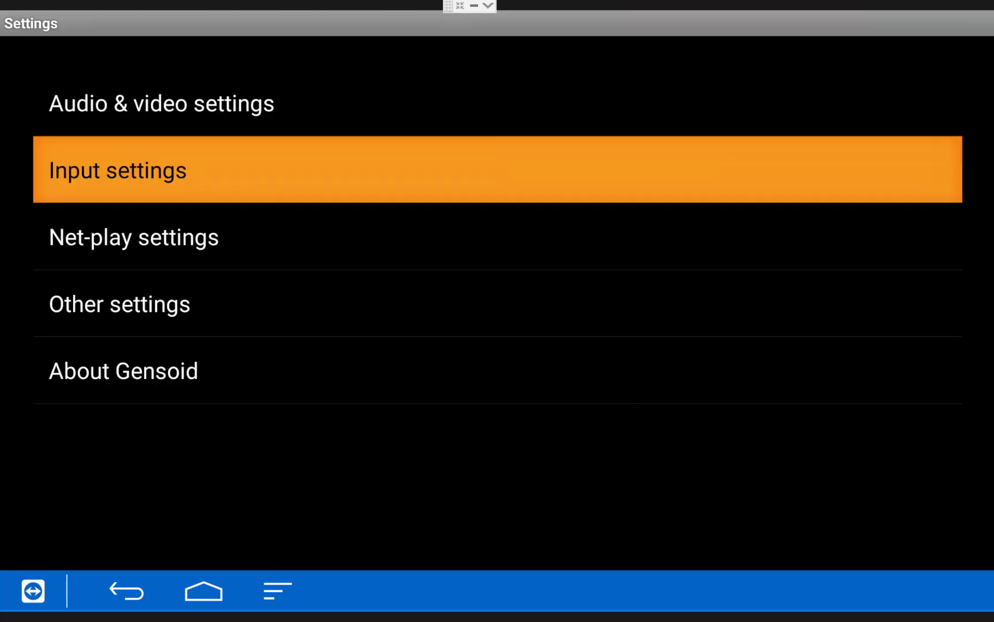
{"action": "key", "text": "Return"}
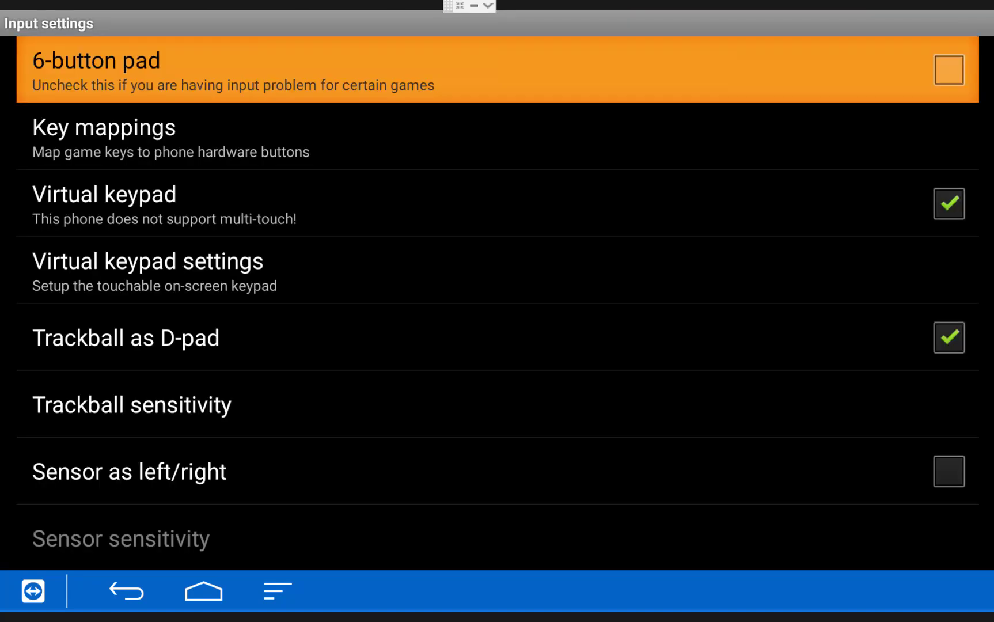
{"action": "key", "text": "Down"}
{"action": "key", "text": "Return"}
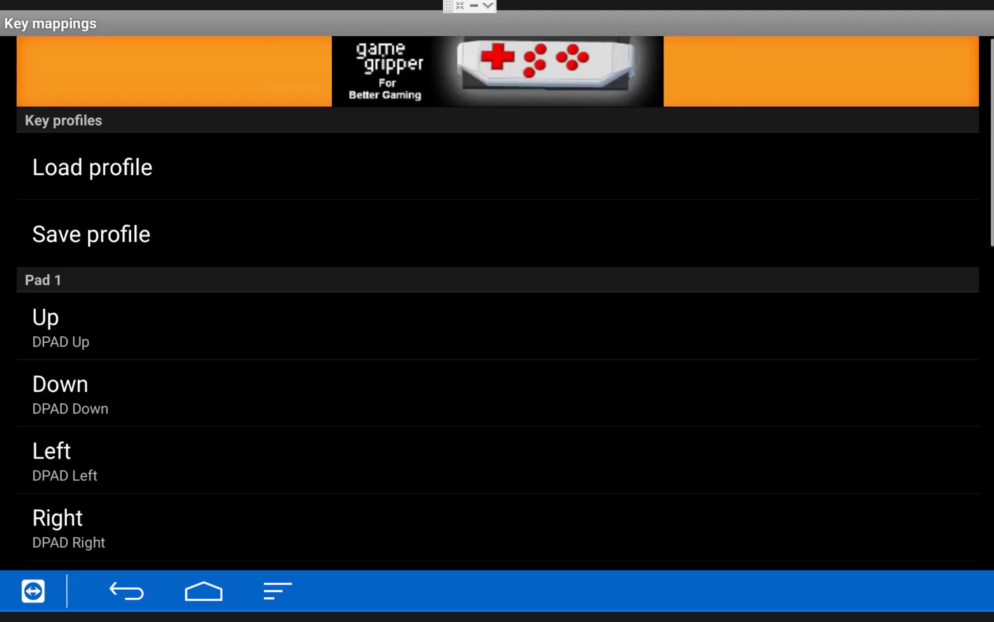
Examine which buttons are assigned to the Pad 1 controls in the key mappings
{"action": "key", "text": "Down"}
{"action": "key", "text": "Down"}
{"action": "key", "text": "Down"}
{"action": "key", "text": "Down"}
{"action": "key", "text": "Down"}
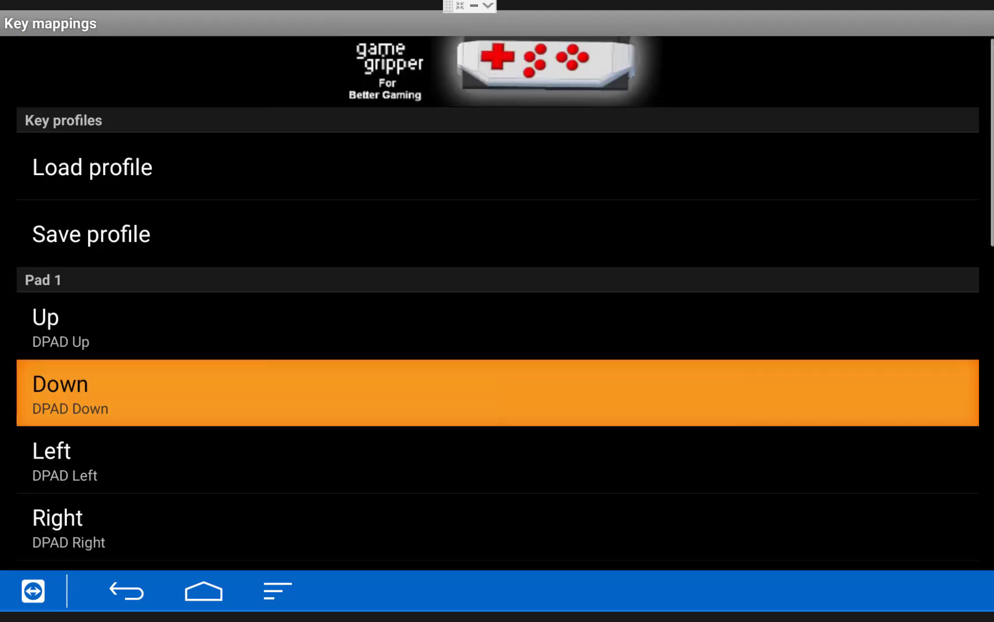
{"action": "key", "text": "Down"}
{"action": "key", "text": "Down"}
{"action": "key", "text": "Down"}
{"action": "key", "text": "Down"}
{"action": "key", "text": "Down"}
{"action": "key", "text": "Down"}
{"action": "key", "text": "Down"}
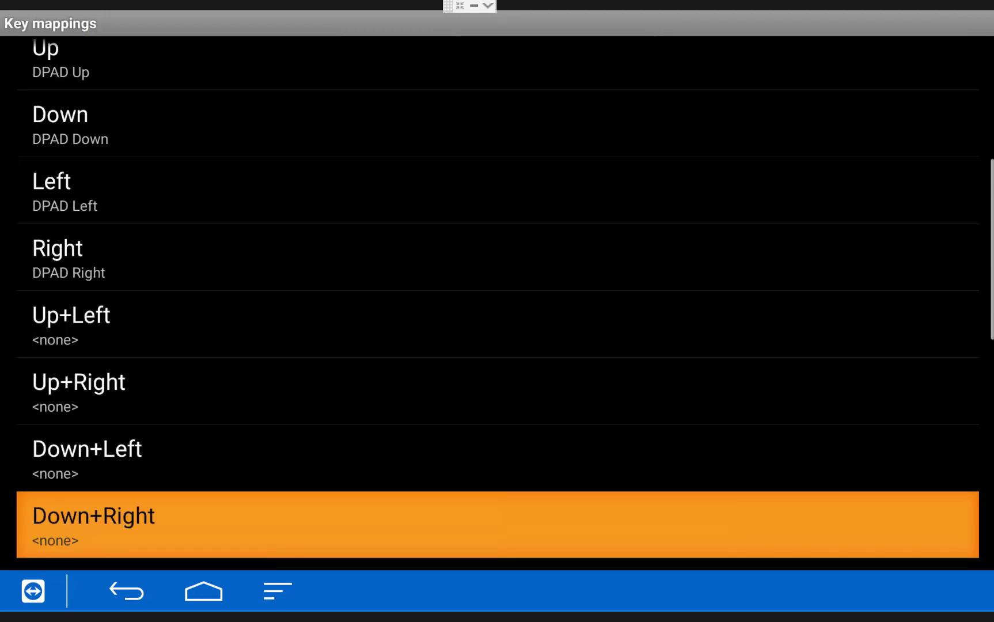
{"action": "key", "text": "Down"}
{"action": "key", "text": "Down"}
{"action": "key", "text": "Down"}
{"action": "key", "text": "Down"}
{"action": "key", "text": "Down"}
{"action": "key", "text": "Down"}
{"action": "key", "text": "Down"}
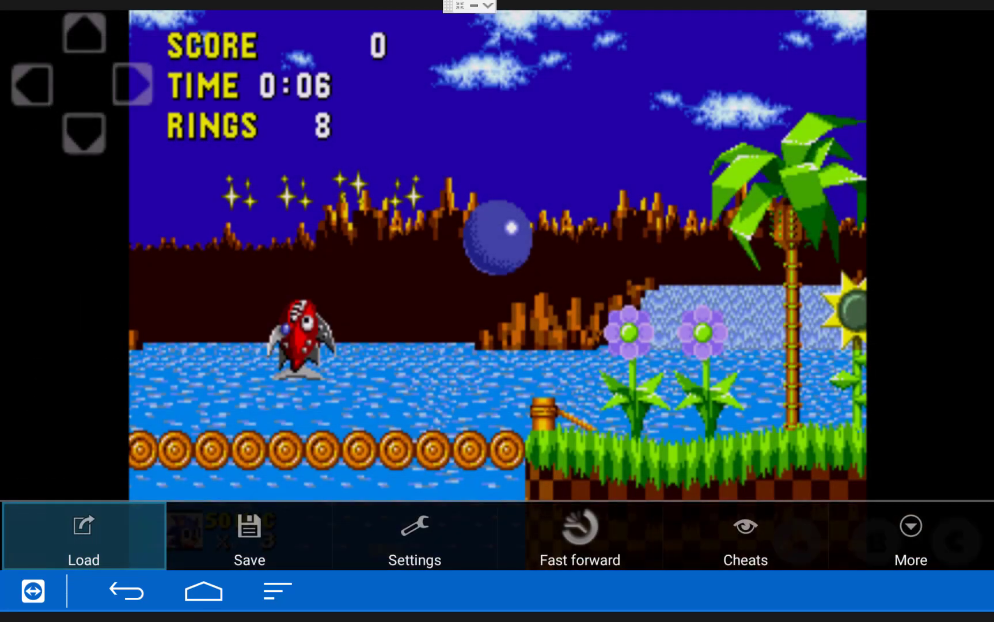
Close the running Sonic game to return to the ROM selection in /sdcard/ROMS-SEGA
{"action": "key", "text": "Right"}
{"action": "key", "text": "Right"}
{"action": "key", "text": "Right"}
{"action": "key", "text": "Right"}
{"action": "key", "text": "Right"}
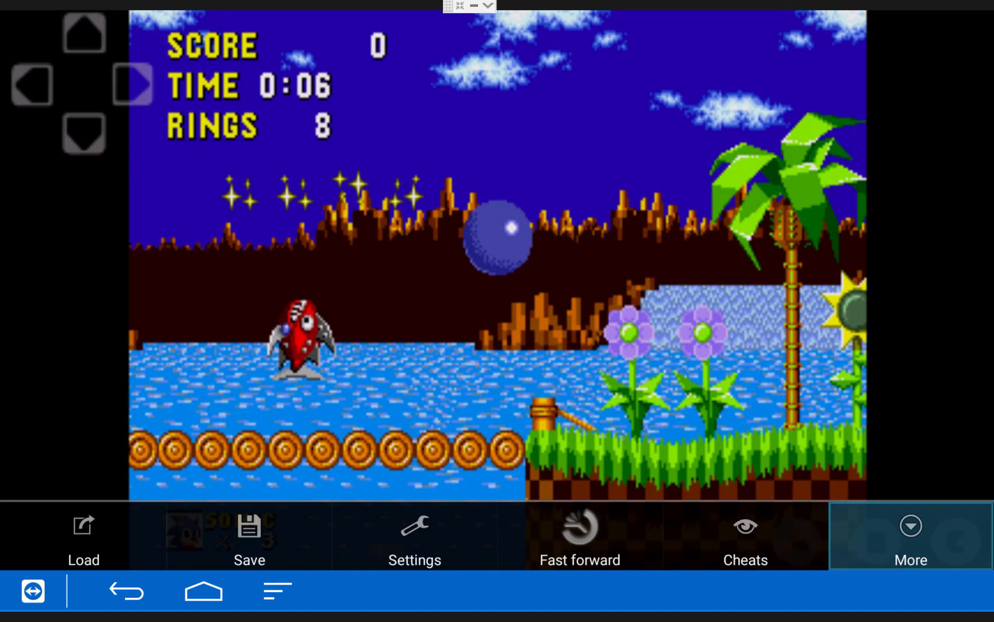
{"action": "key", "text": "Return"}
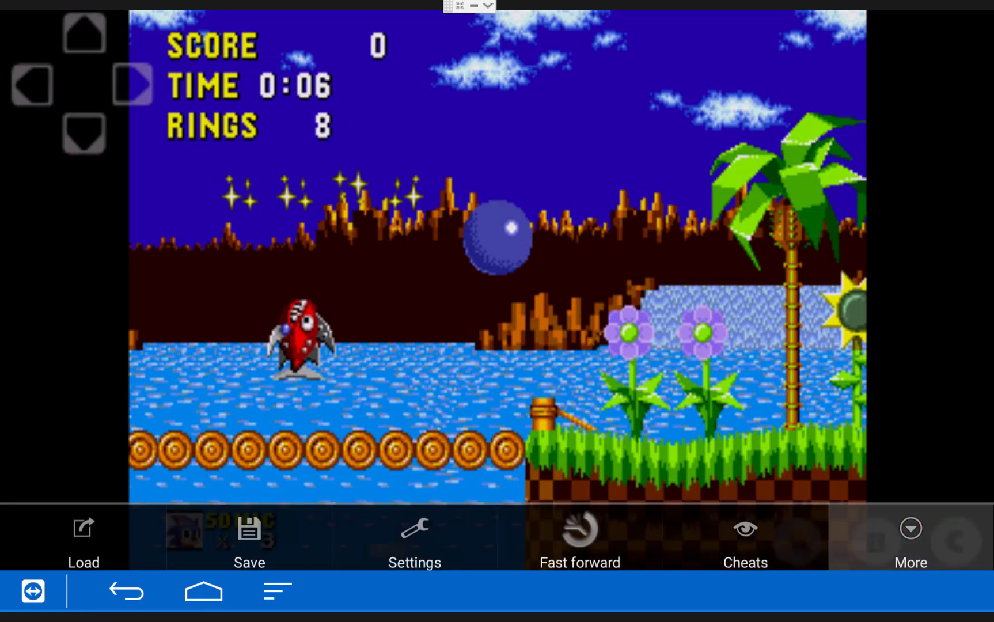
{"action": "key", "text": "Down"}
{"action": "key", "text": "Down"}
{"action": "key", "text": "Down"}
{"action": "key", "text": "Down"}
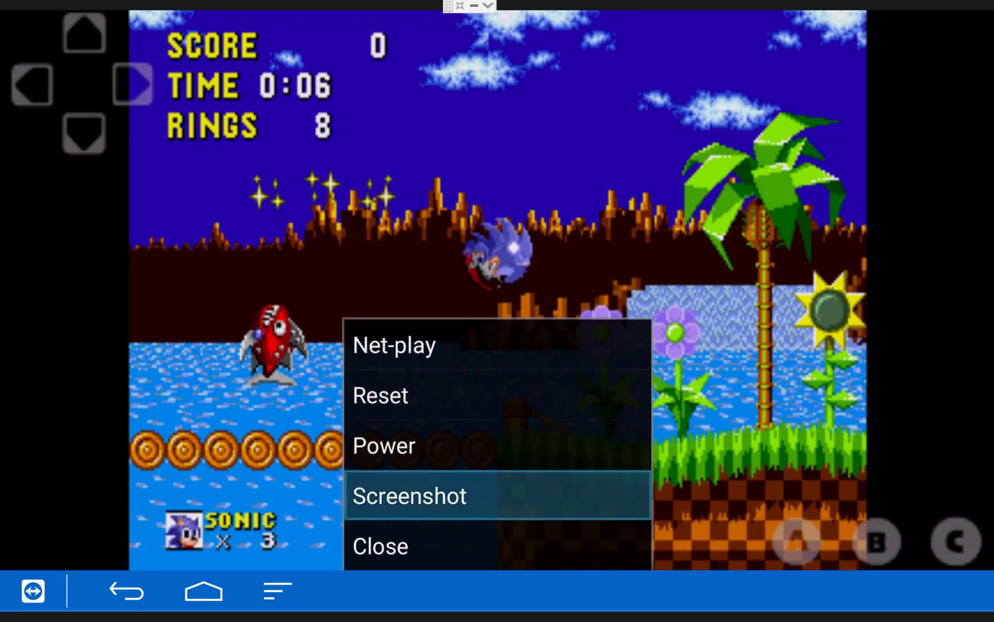
{"action": "key", "text": "Return"}
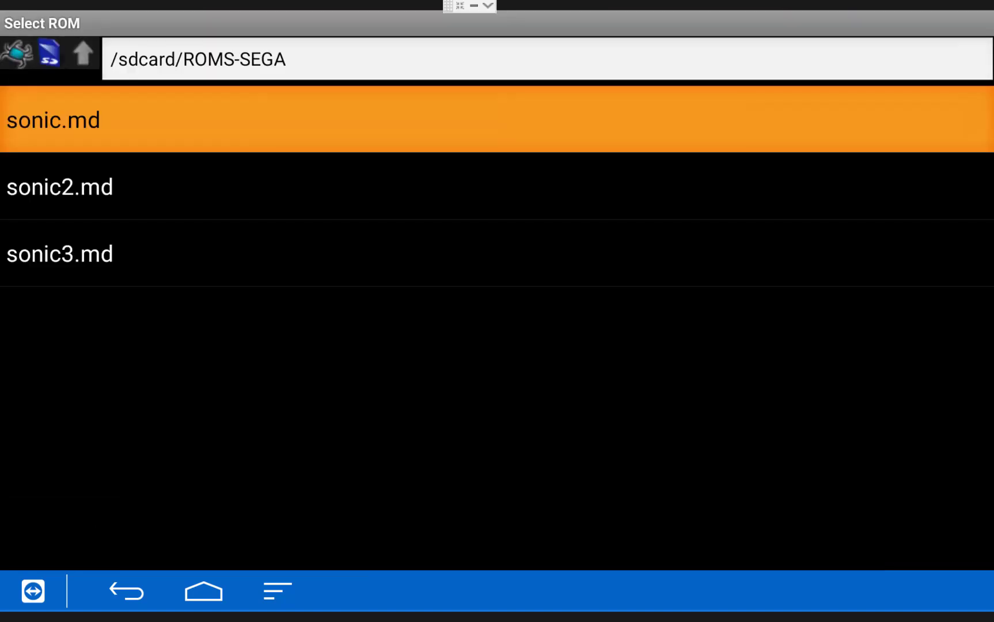
Load the sonic2.md game and start it in 1 Player mode
{"action": "key", "text": "Down"}
{"action": "key", "text": "Return"}
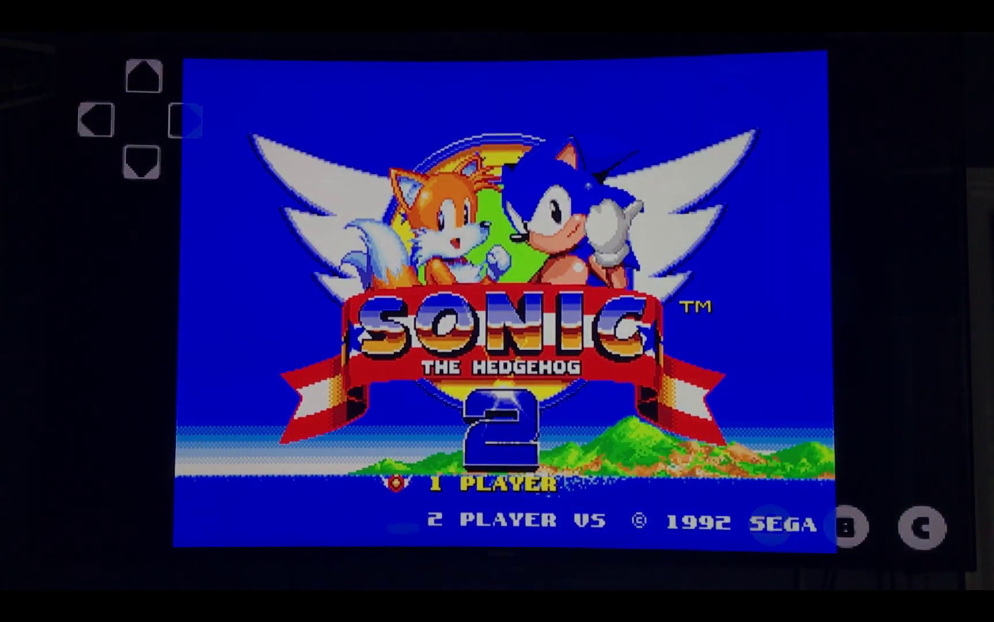
{"action": "key", "text": "Return"}
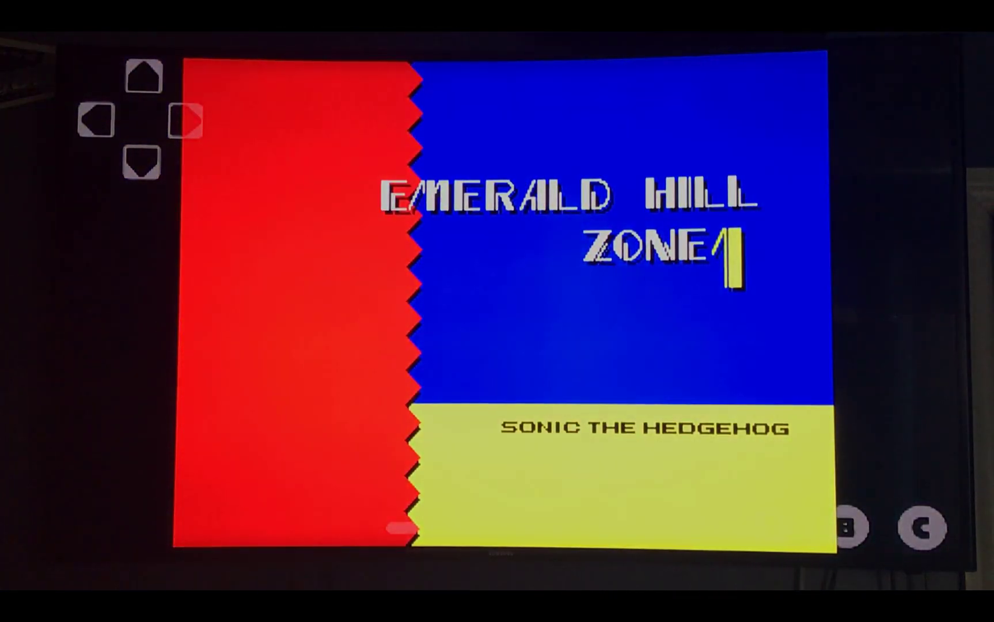
Play the beginning of Emerald Hill Zone, making Sonic run forward and jump
{"action": "key", "text": "Right"}
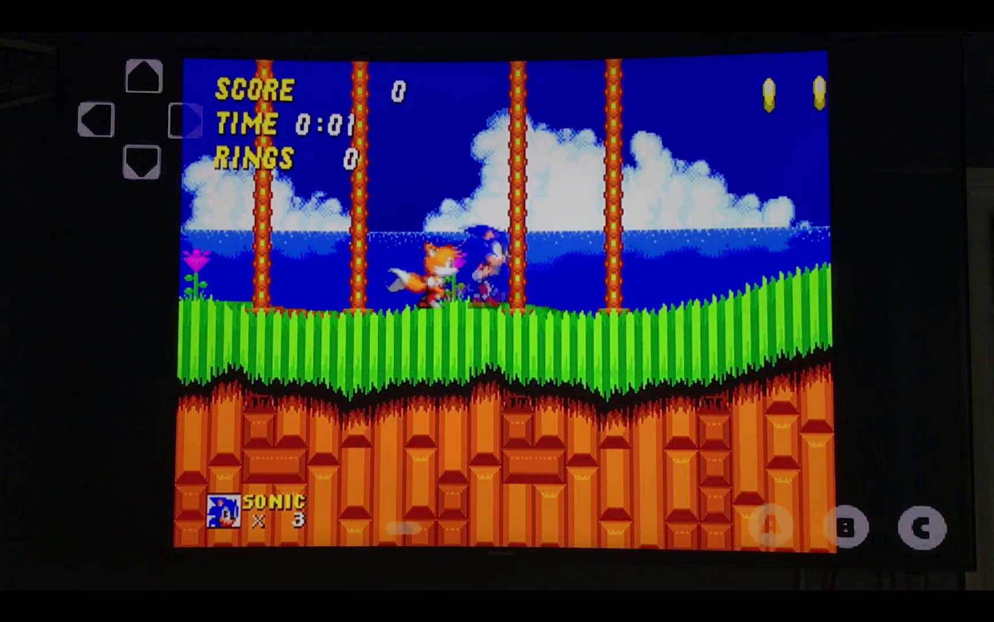
{"action": "key", "text": "z"}
{"action": "key", "text": "z"}
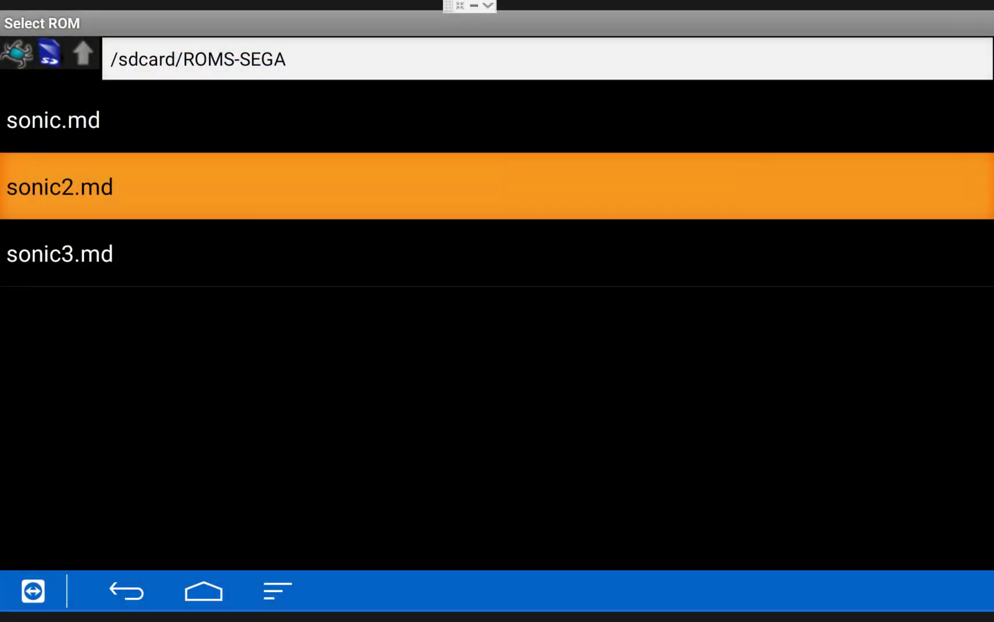
Load the sonic3.md game from the ROMS-SEGA folder
{"action": "left_click", "coordinate": [60, 254]}
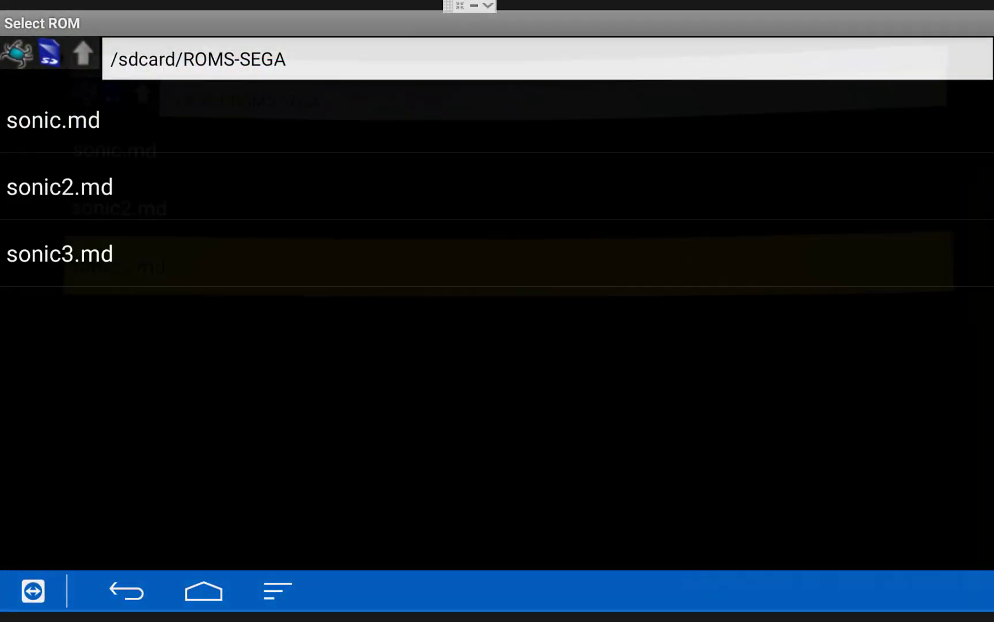